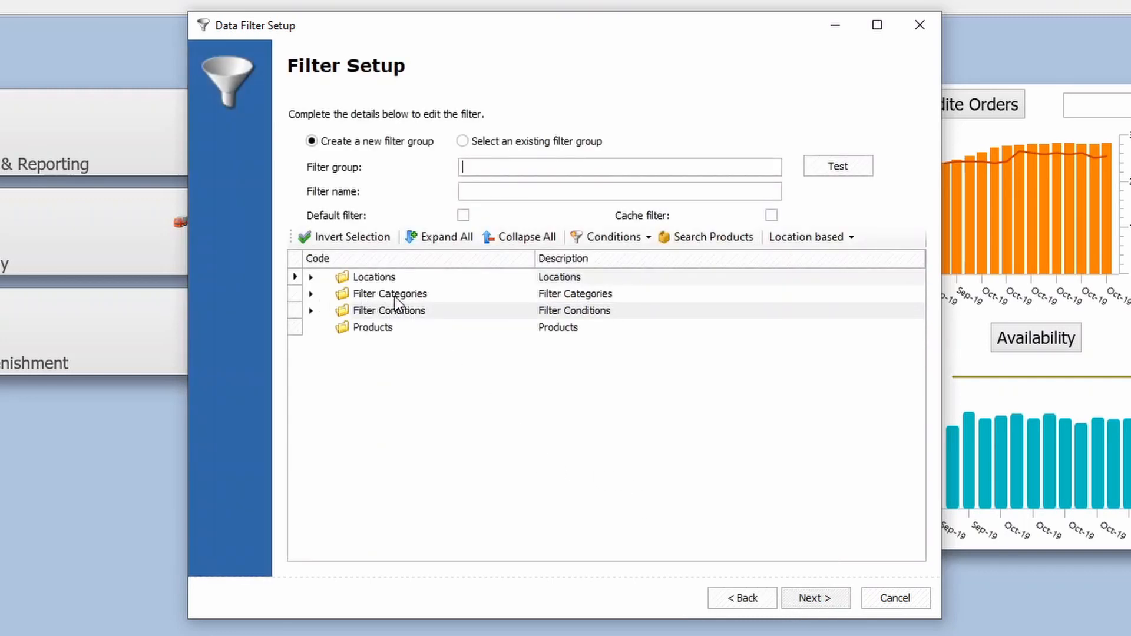
Expand the Supplier filter category, sort the entries by description in descending order, and include supplier Callinan Co-Op in the filter
{"action": "left_click", "coordinate": [311, 293]}
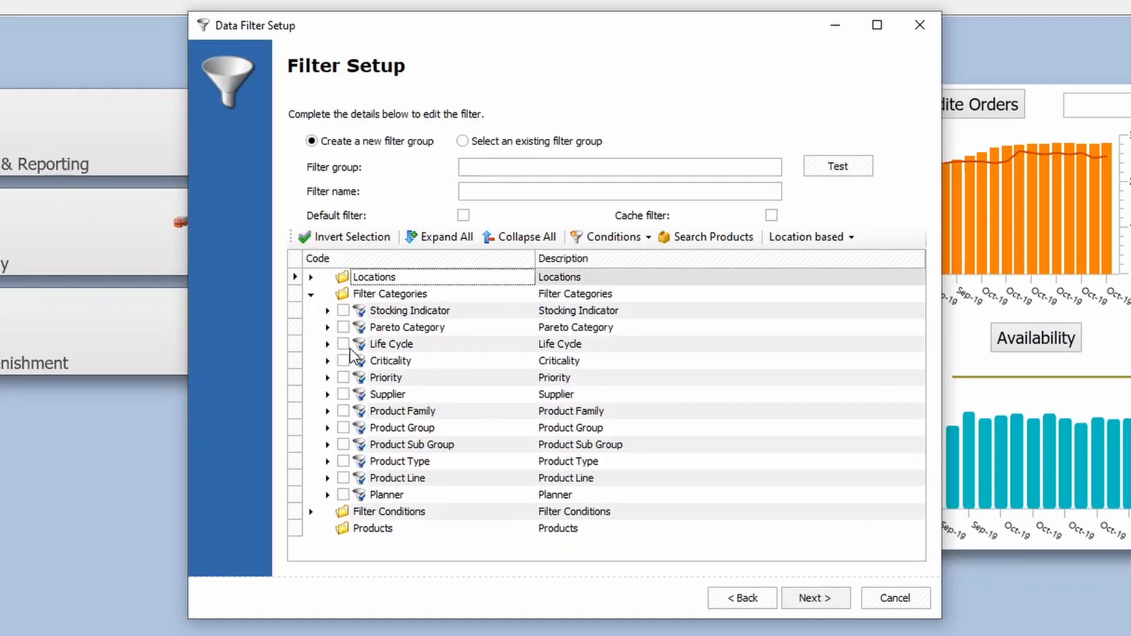
{"action": "left_click", "coordinate": [328, 394]}
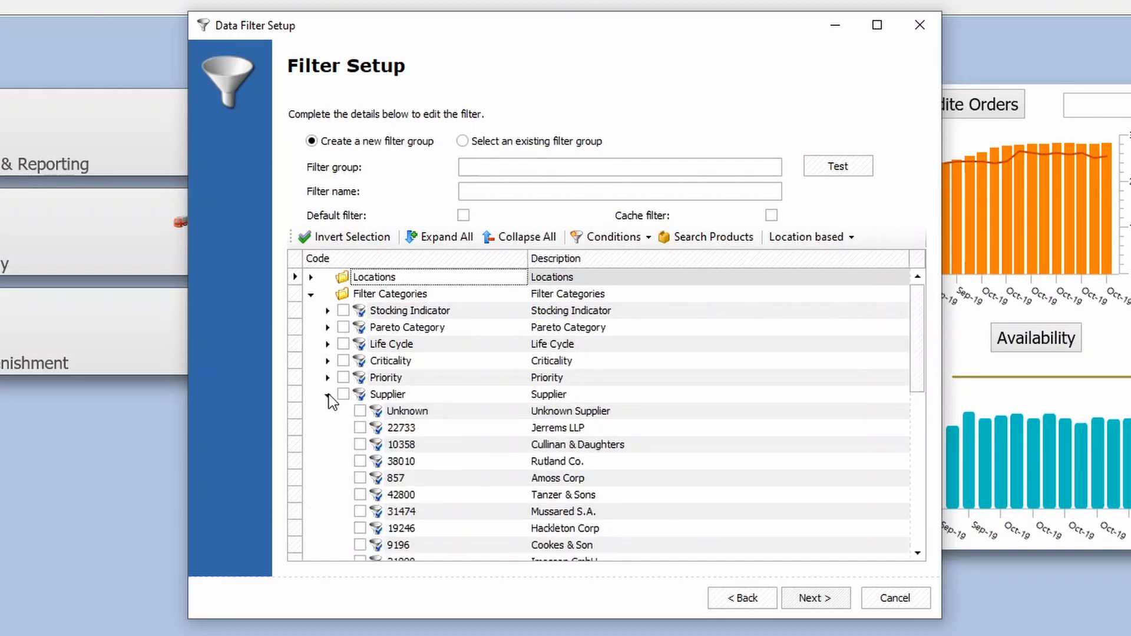
{"action": "left_click", "coordinate": [560, 257]}
{"action": "left_click", "coordinate": [572, 257]}
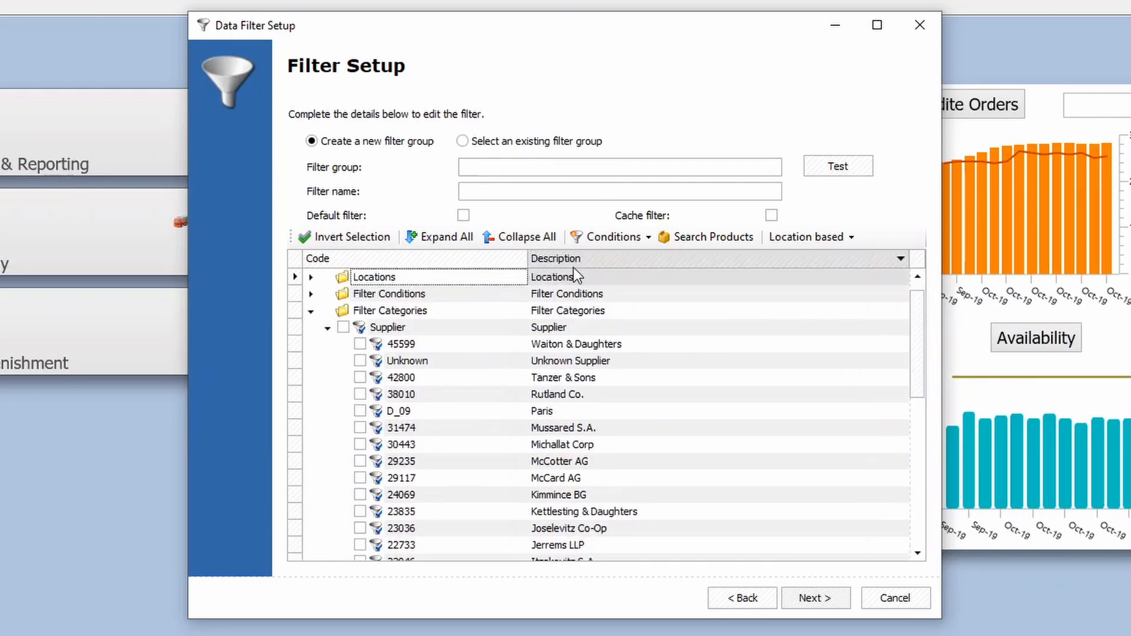
{"action": "scroll", "coordinate": [586, 420], "scroll_direction": "down", "scroll_amount": 2}
{"action": "scroll", "coordinate": [586, 420], "scroll_direction": "down", "scroll_amount": 1}
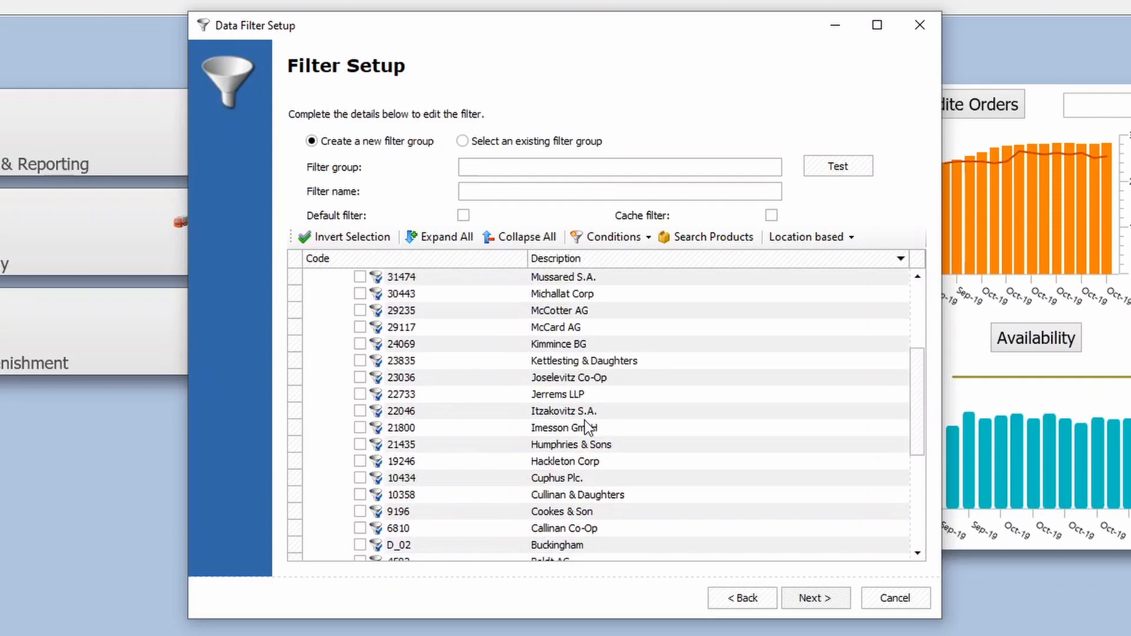
{"action": "left_click", "coordinate": [360, 528]}
Name both the new filter group and the filter "Callinan Co-Op"
{"action": "left_click", "coordinate": [510, 168]}
{"action": "type", "text": "Callinan Co-"}
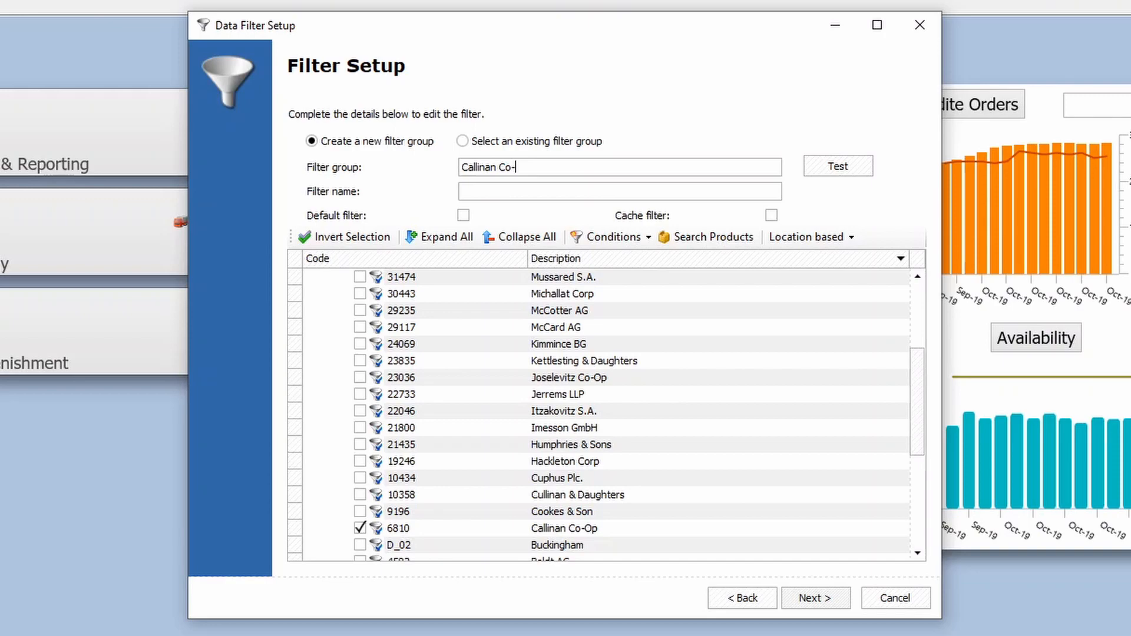
{"action": "type", "text": "Op"}
{"action": "left_click_drag", "start_coordinate": [543, 167], "coordinate": [449, 167]}
{"action": "key", "text": "ctrl+c"}
{"action": "left_click", "coordinate": [460, 189]}
{"action": "key", "text": "ctrl+v"}
Complete the filter setup without allocating any user profiles
{"action": "left_click", "coordinate": [813, 597]}
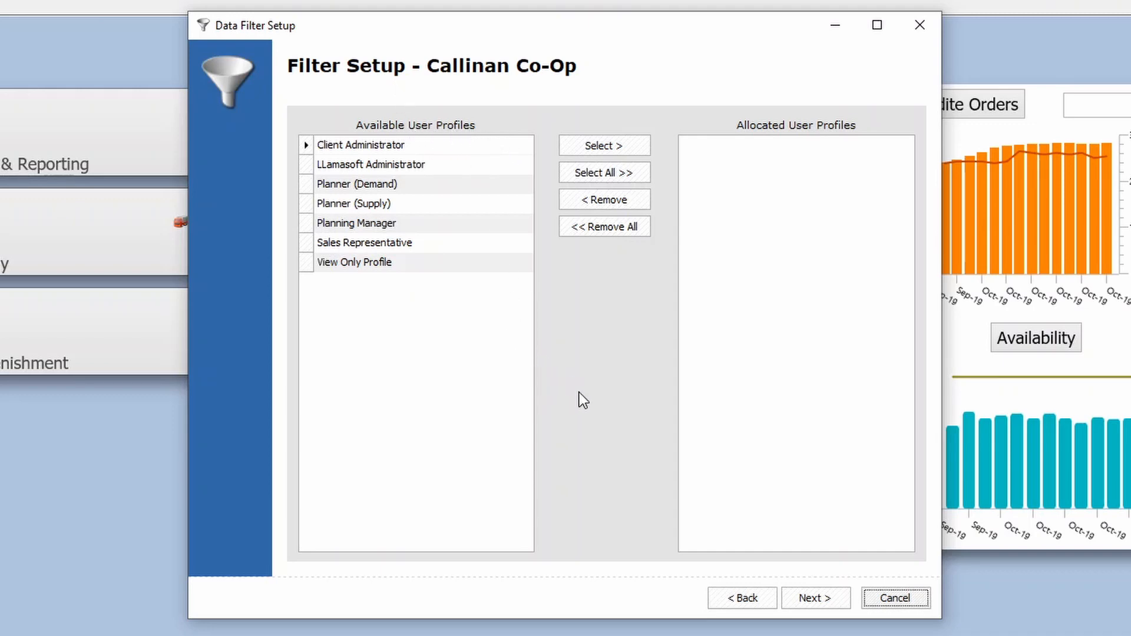
{"action": "left_click", "coordinate": [819, 598]}
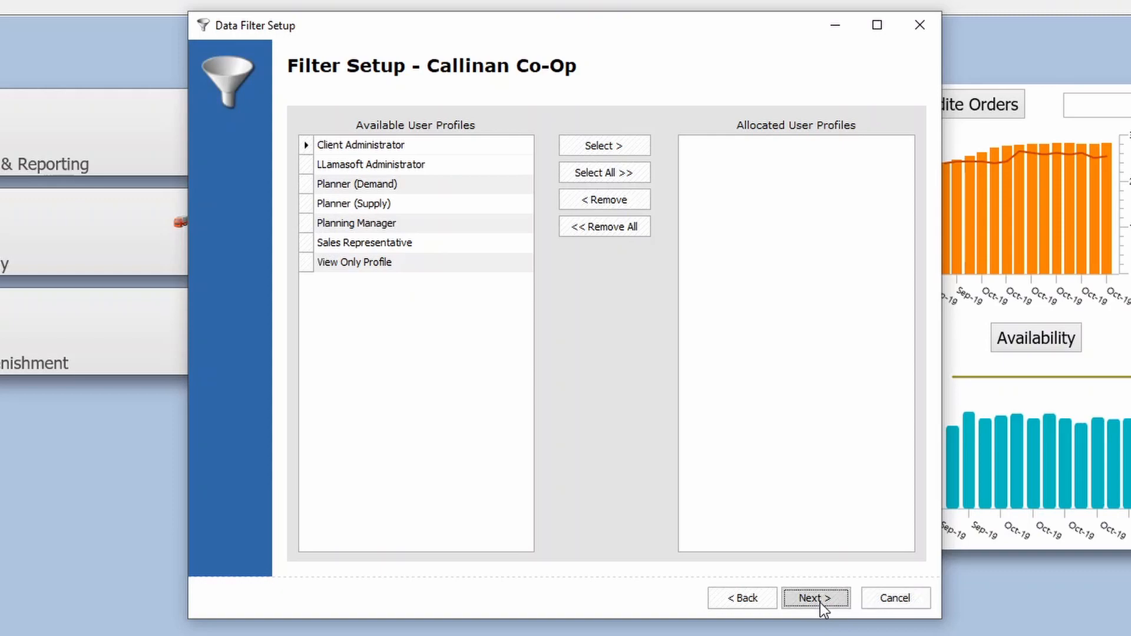
{"action": "left_click", "coordinate": [819, 598]}
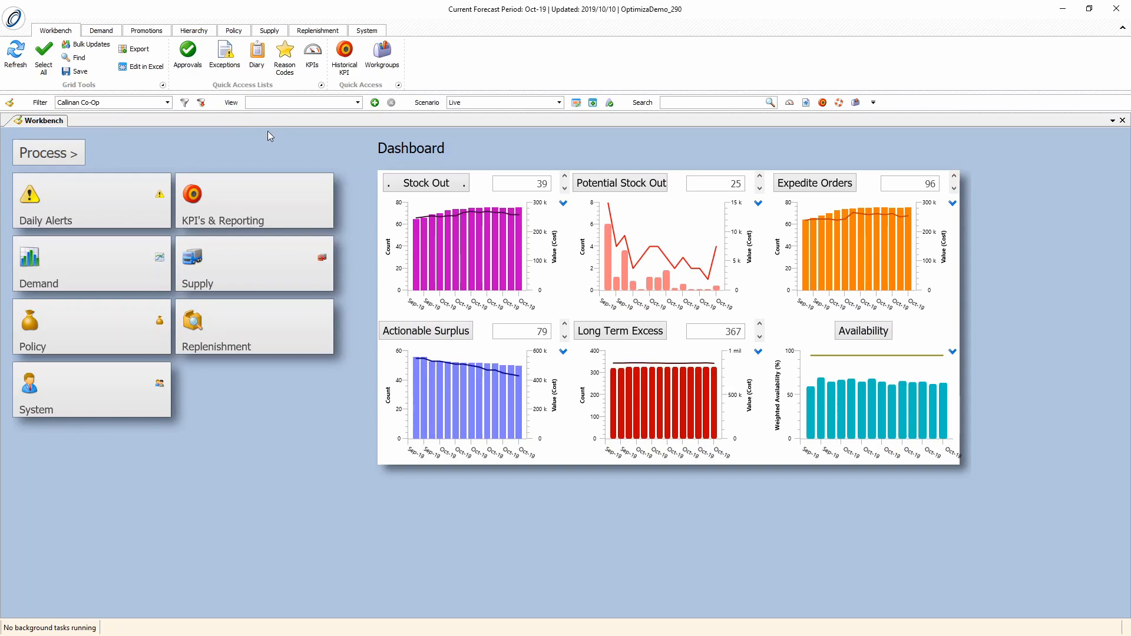
Load the supply data grid for the Callinan Co-Op filter and browse the additional columns available for it
{"action": "left_click", "coordinate": [264, 34]}
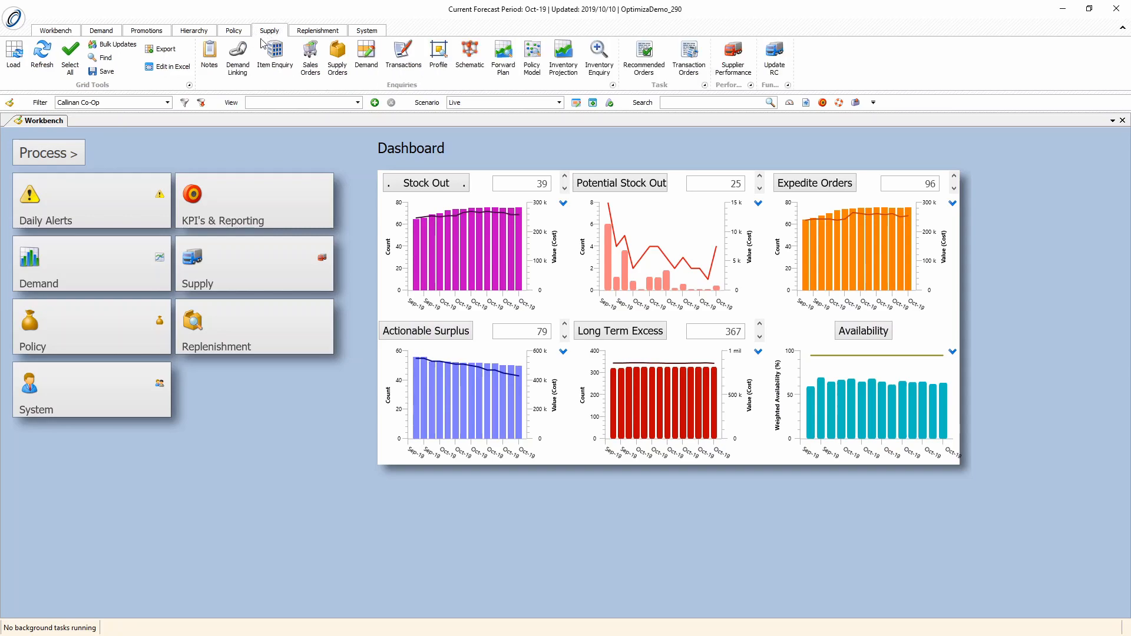
{"action": "left_click", "coordinate": [18, 53]}
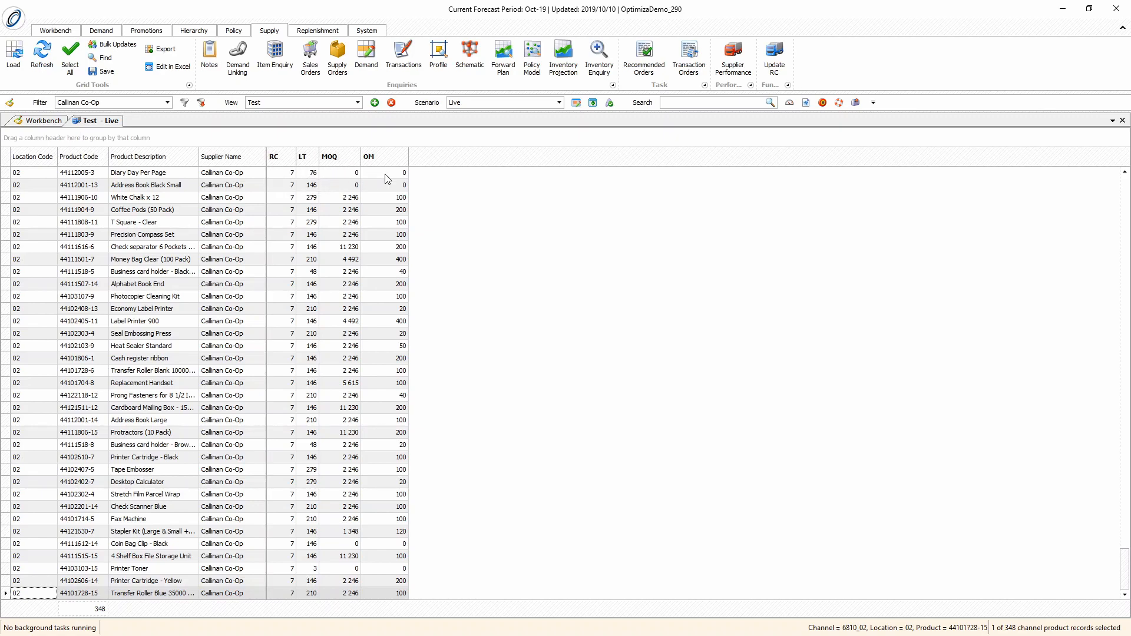
{"action": "right_click", "coordinate": [421, 162]}
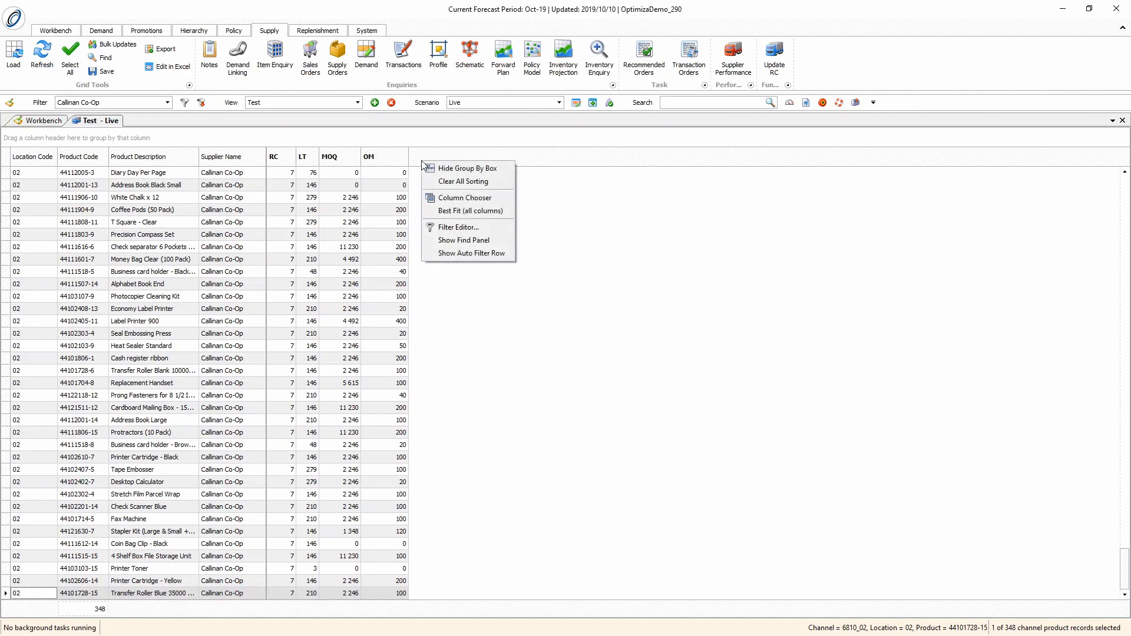
{"action": "left_click", "coordinate": [449, 199]}
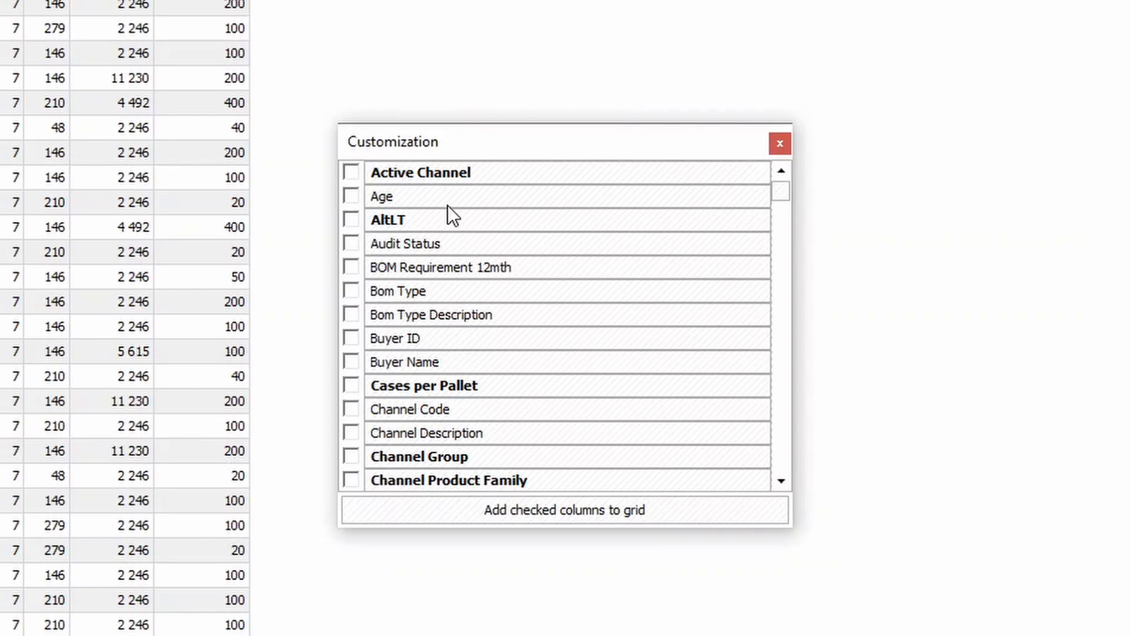
{"action": "left_click_drag", "start_coordinate": [783, 199], "coordinate": [779, 251]}
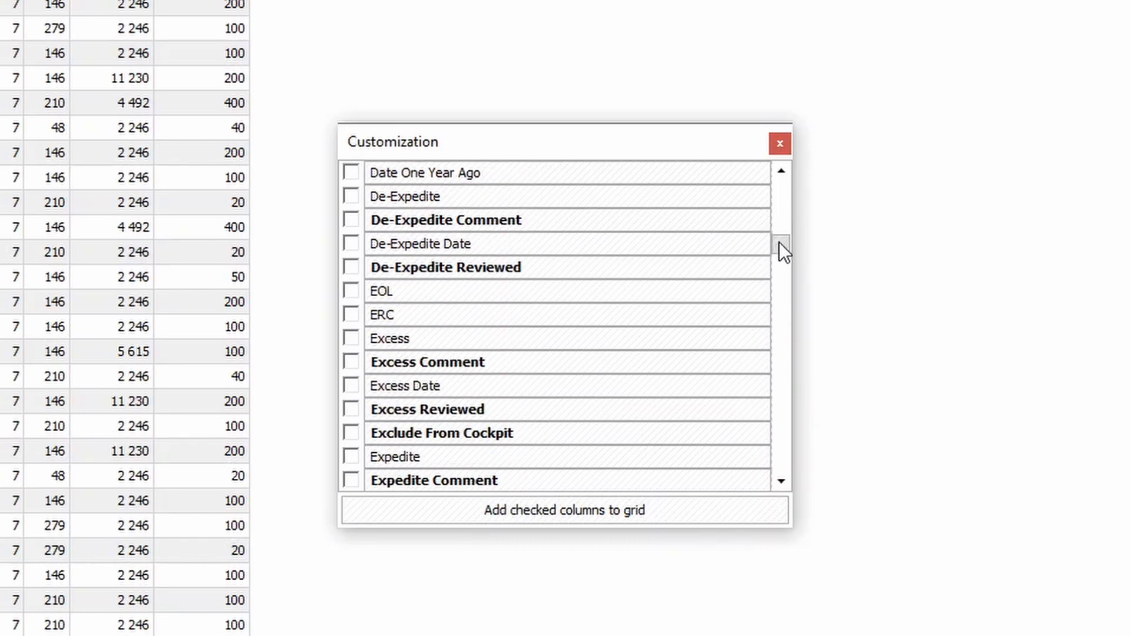
{"action": "left_click", "coordinate": [780, 144]}
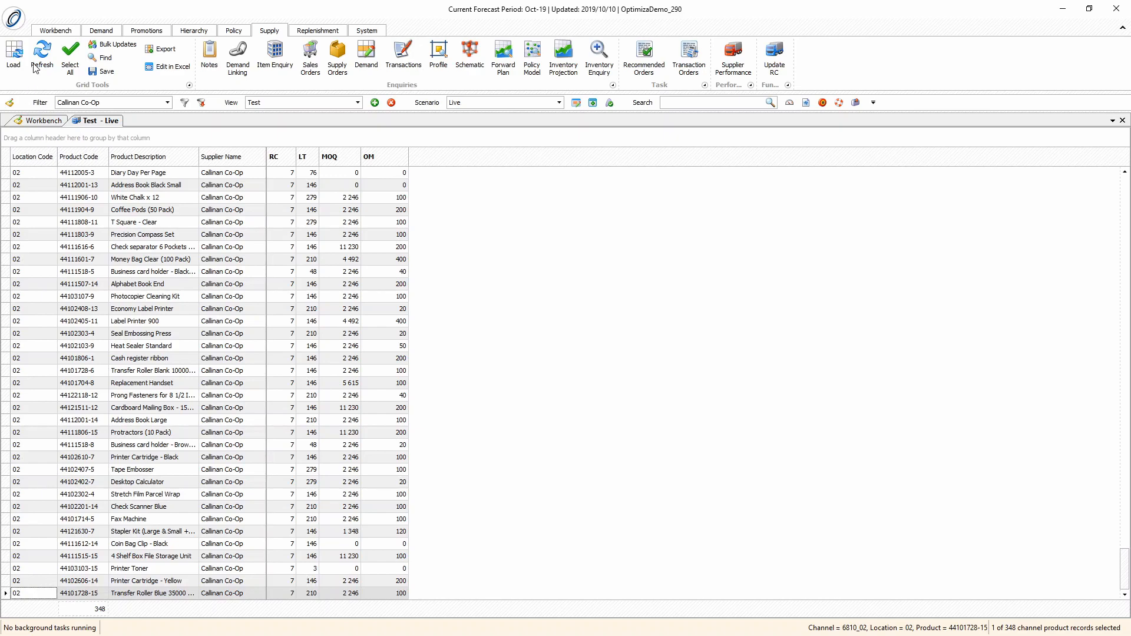
Open the Inventory Projection for all records in the grid and dock its graph beside the projection grid
{"action": "left_click", "coordinate": [71, 57]}
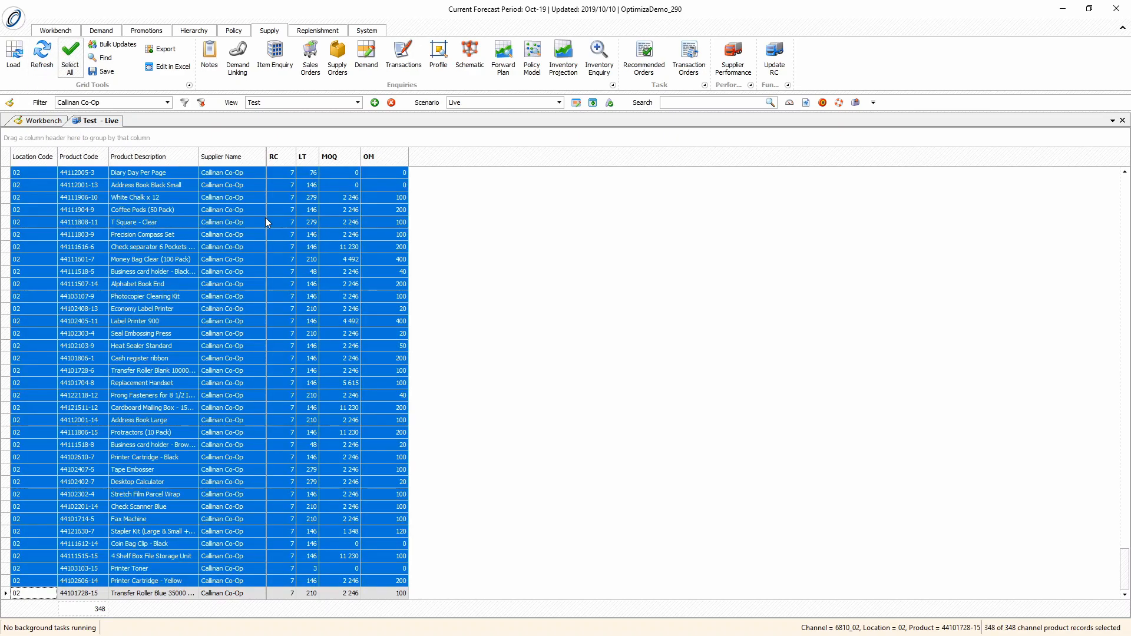
{"action": "left_click", "coordinate": [557, 55]}
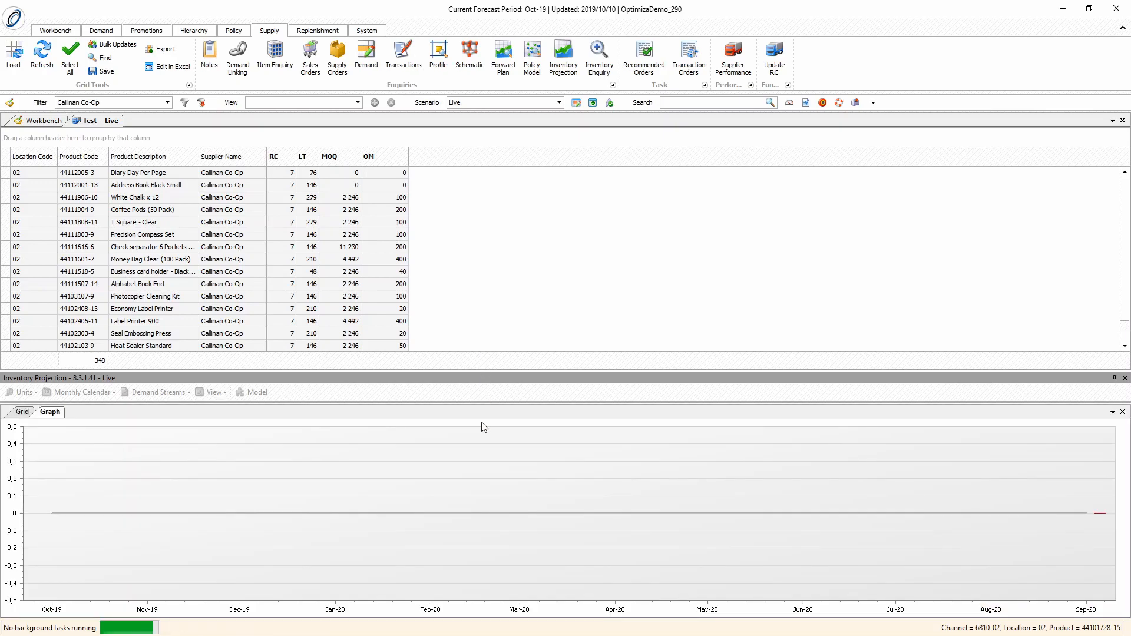
{"action": "left_click", "coordinate": [52, 414]}
{"action": "left_click_drag", "start_coordinate": [53, 416], "coordinate": [585, 511]}
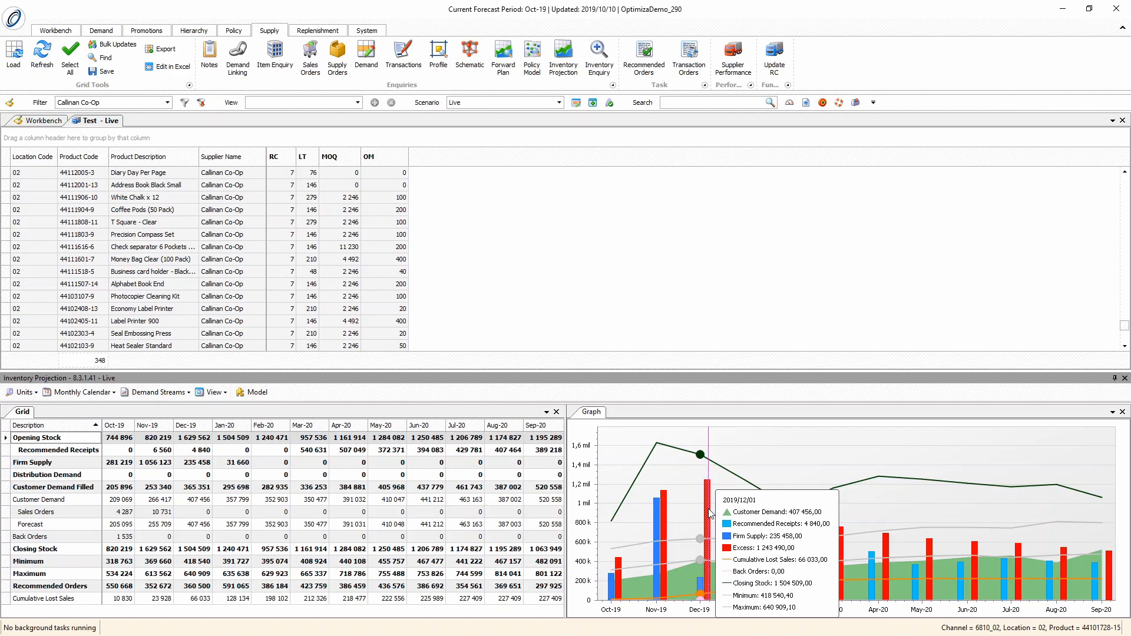
Review the calendar options and the demand streams available for the Inventory Projection grid
{"action": "left_click", "coordinate": [88, 393]}
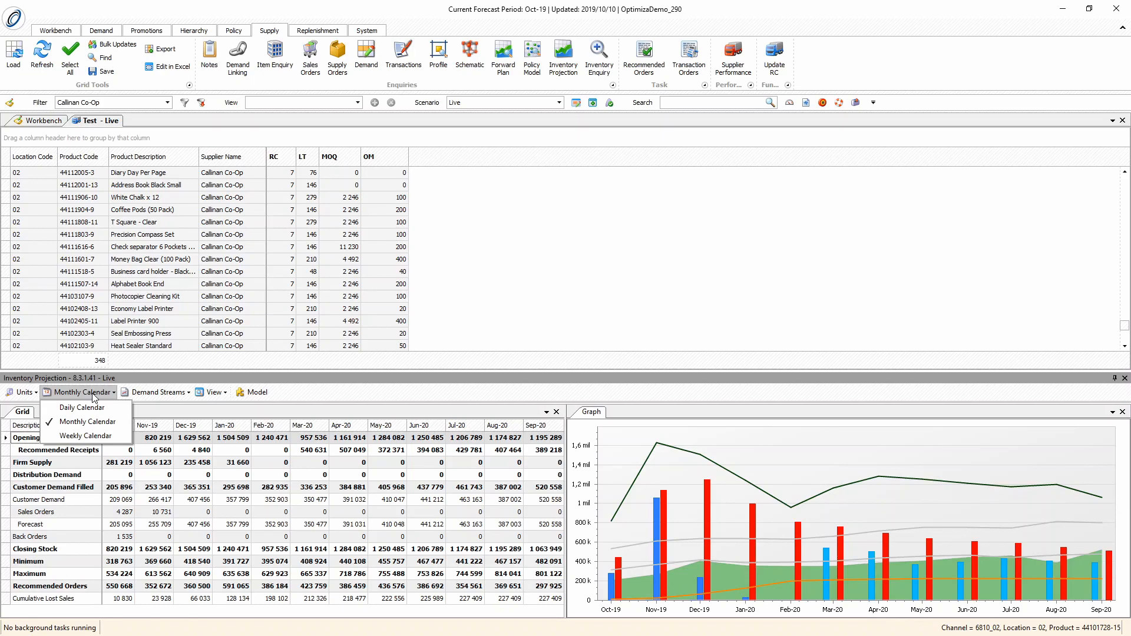
{"action": "left_click", "coordinate": [95, 396]}
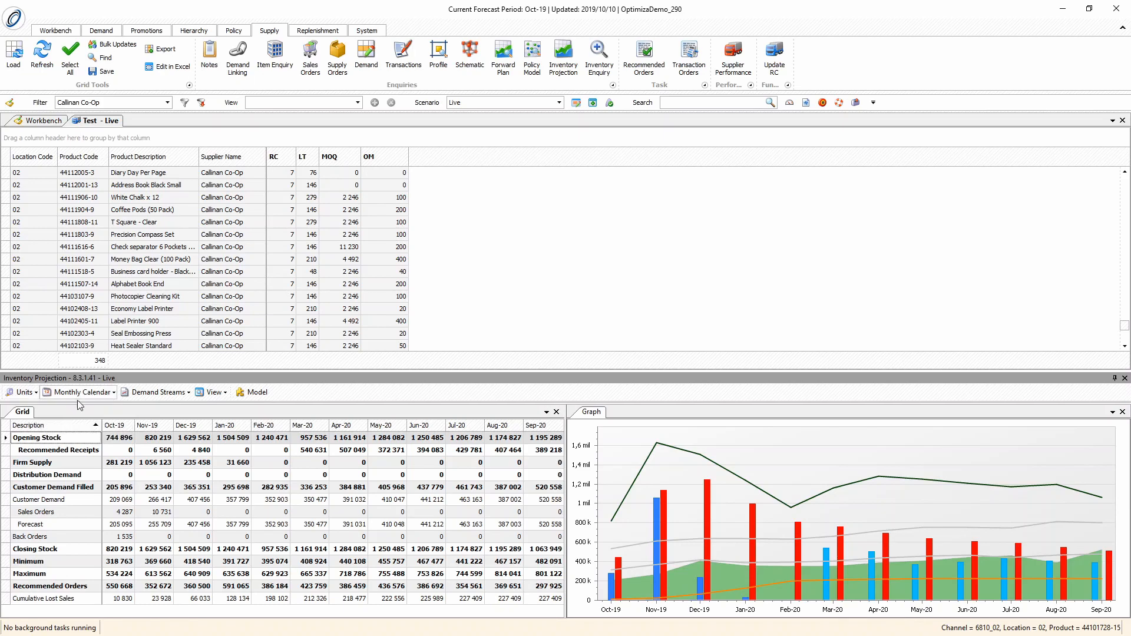
{"action": "left_click", "coordinate": [156, 393]}
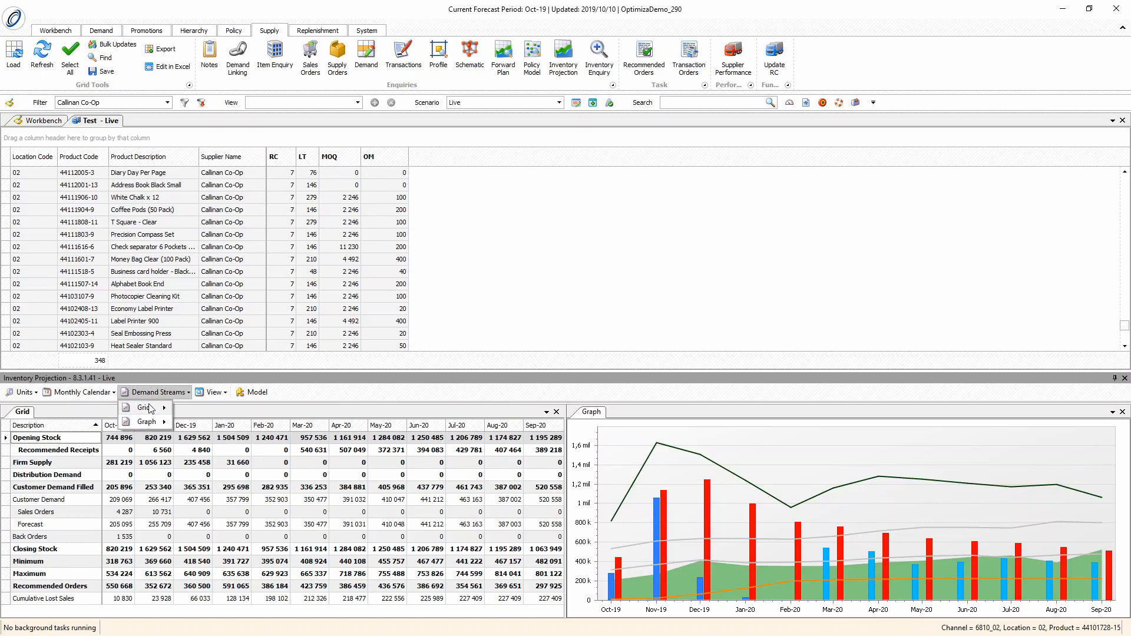
{"action": "mouse_move", "coordinate": [150, 409]}
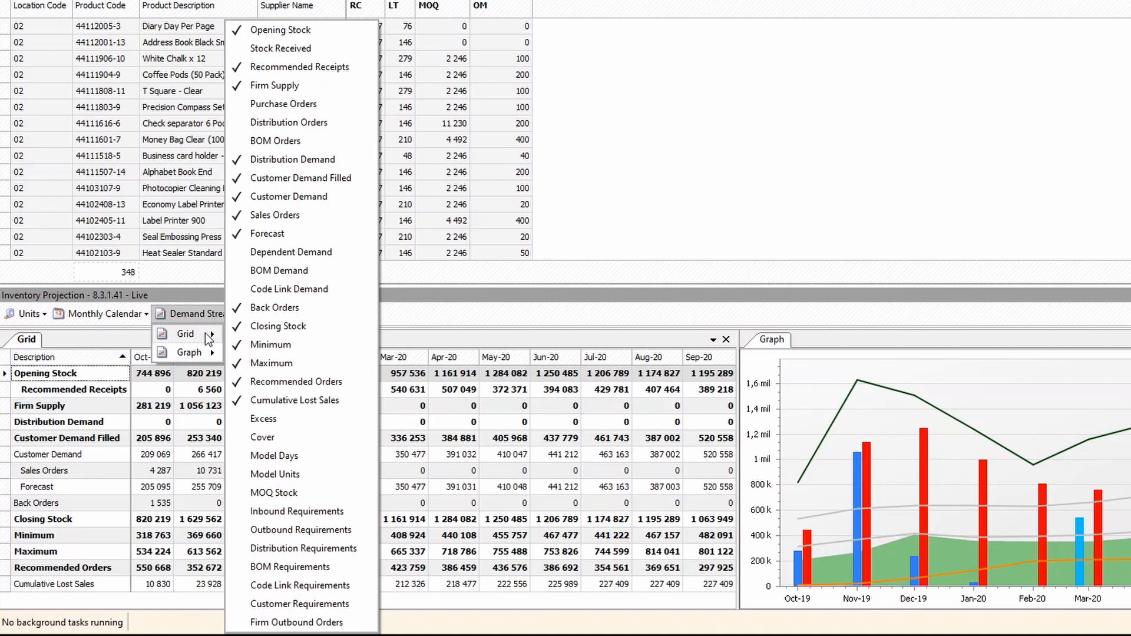
{"action": "left_click", "coordinate": [433, 309]}
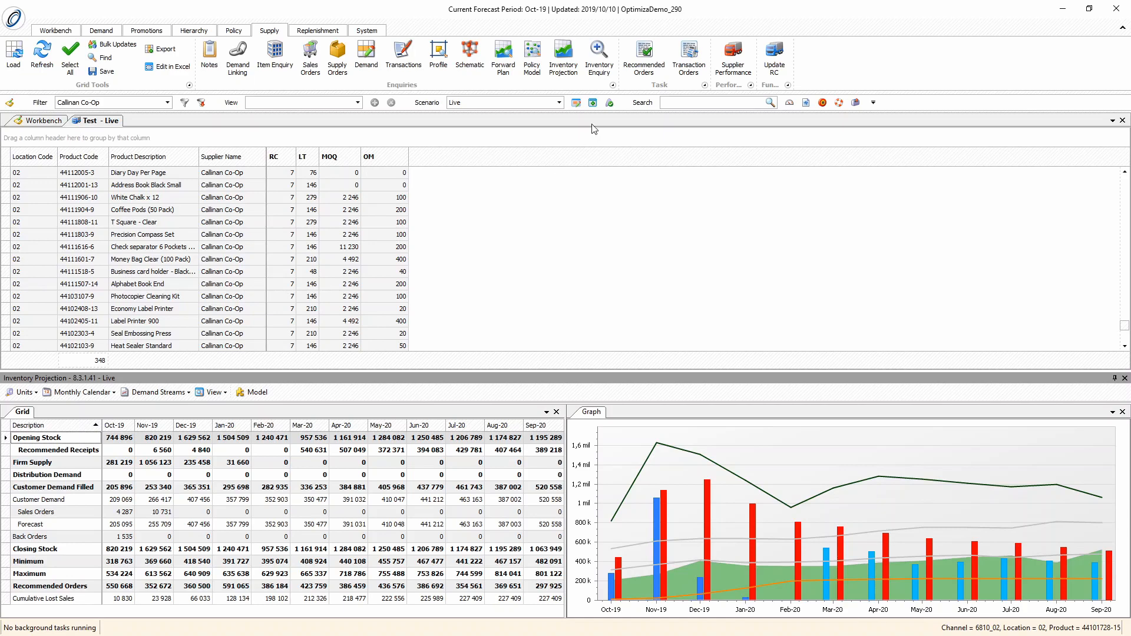
Create a scenario from all records in the grid, including the Inventory Projection data
{"action": "left_click", "coordinate": [6, 158]}
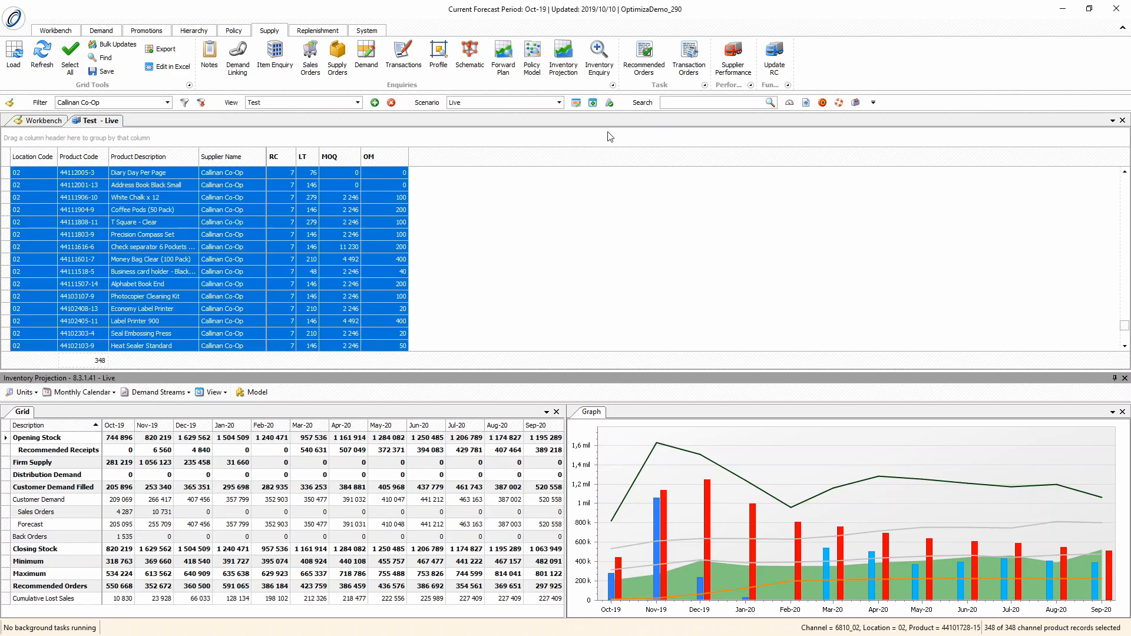
{"action": "left_click", "coordinate": [593, 104]}
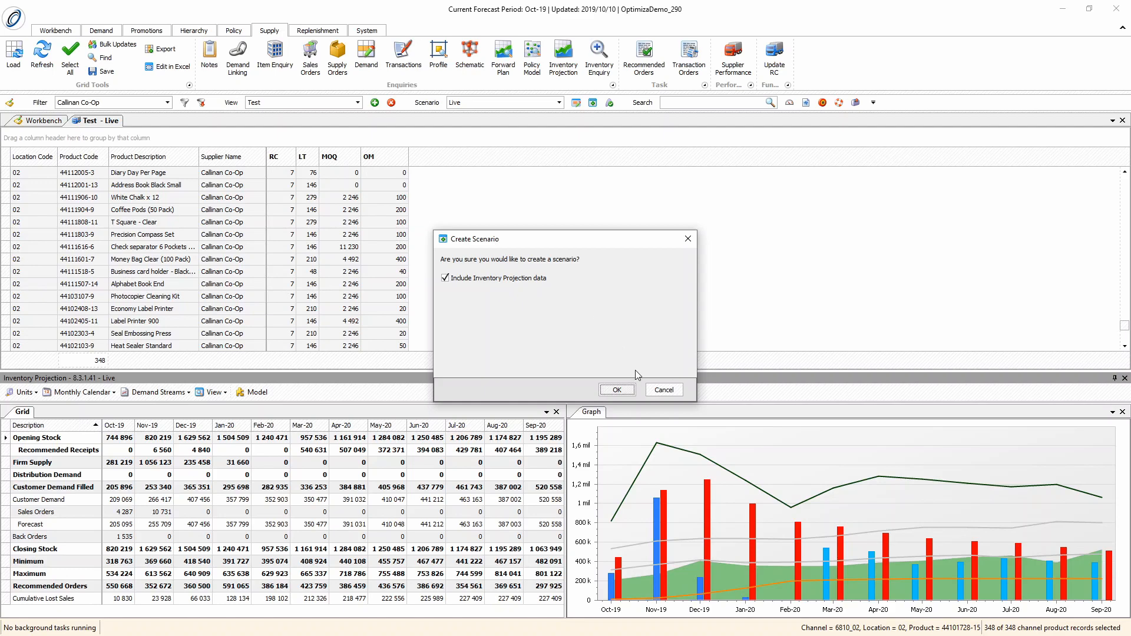
{"action": "left_click", "coordinate": [616, 390]}
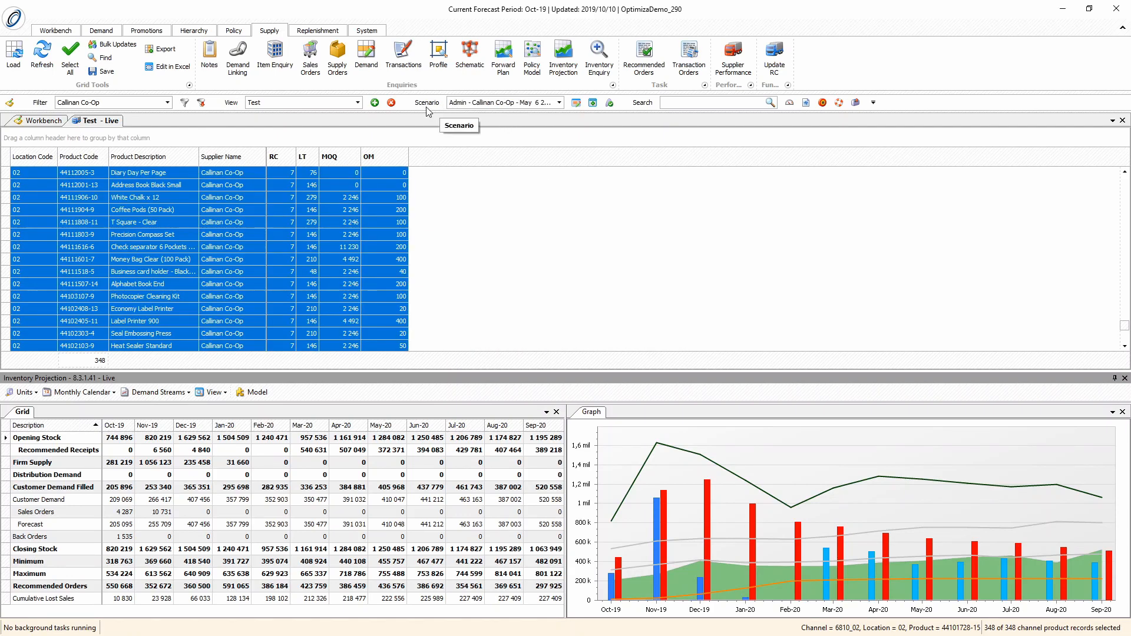
Rename the new Callinan Co-Op scenario "Test 1" and complete the scenario setup
{"action": "left_click", "coordinate": [576, 103]}
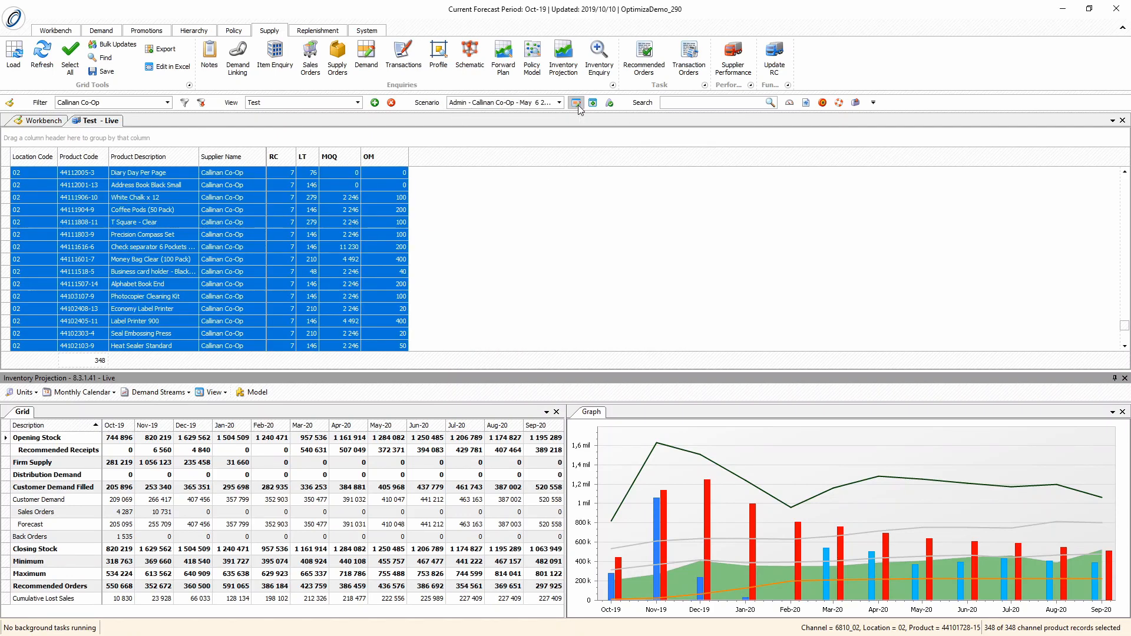
{"action": "left_click", "coordinate": [410, 293]}
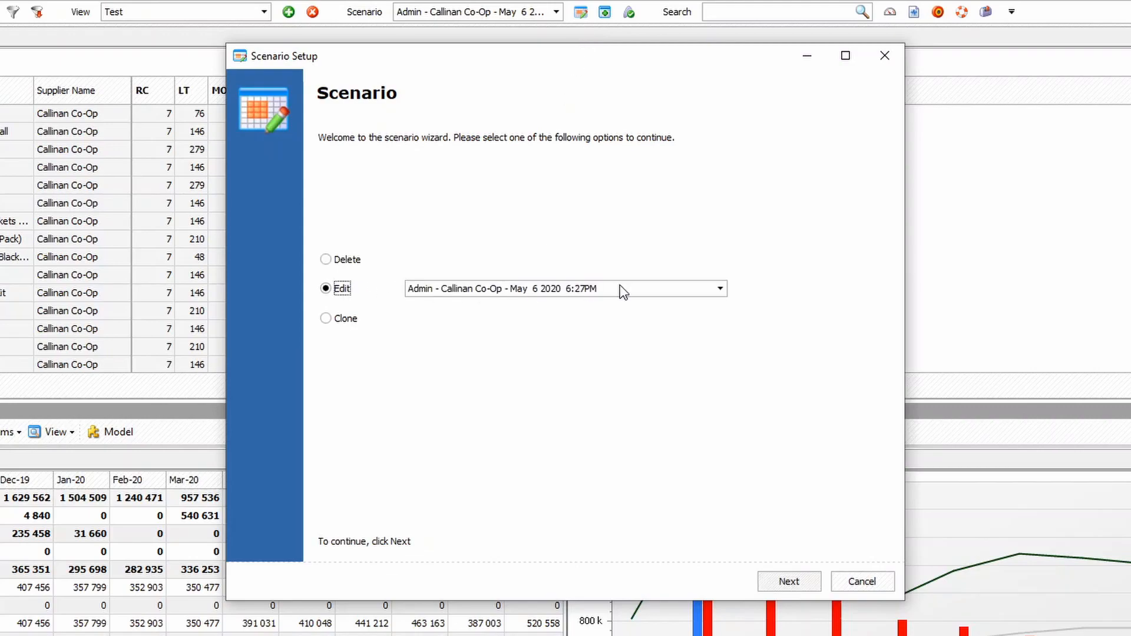
{"action": "left_click", "coordinate": [788, 582]}
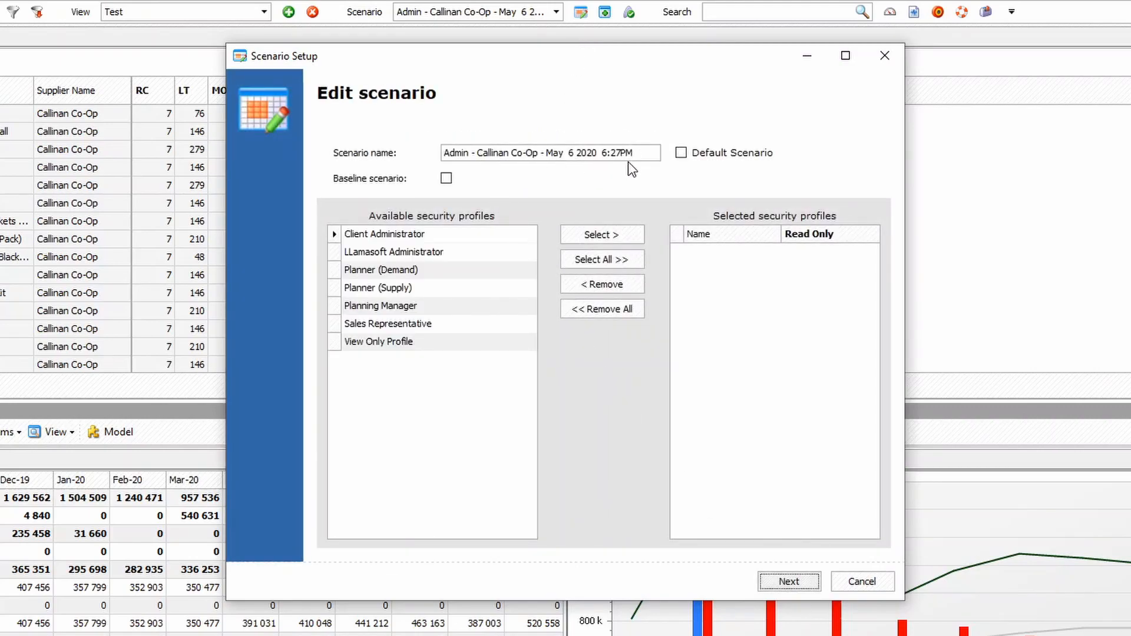
{"action": "left_click_drag", "start_coordinate": [639, 154], "coordinate": [430, 154]}
{"action": "type", "text": "T"}
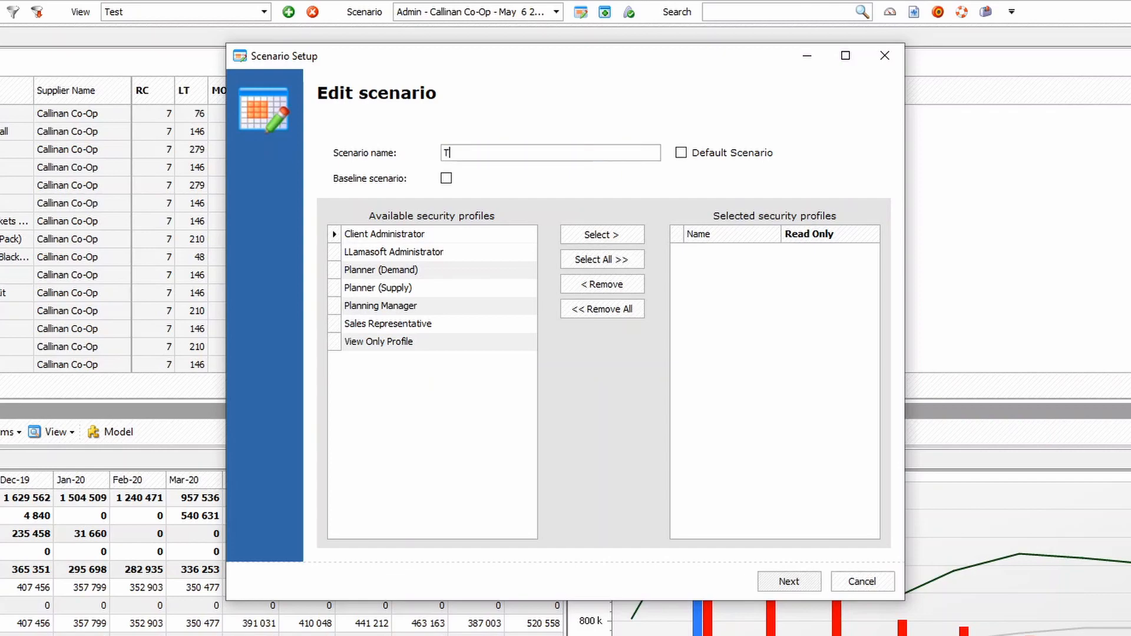
{"action": "type", "text": "est 1"}
{"action": "left_click", "coordinate": [789, 581]}
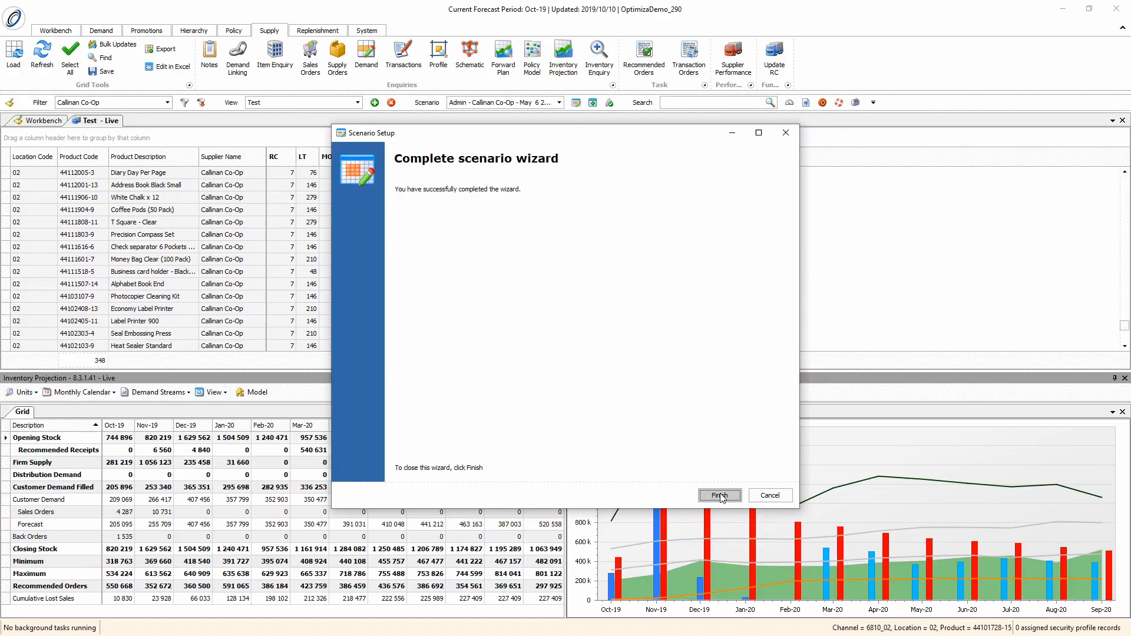
{"action": "left_click", "coordinate": [719, 496]}
Make Test 1 the active scenario, then close the Inventory Projection and the live data grid
{"action": "left_click", "coordinate": [559, 103]}
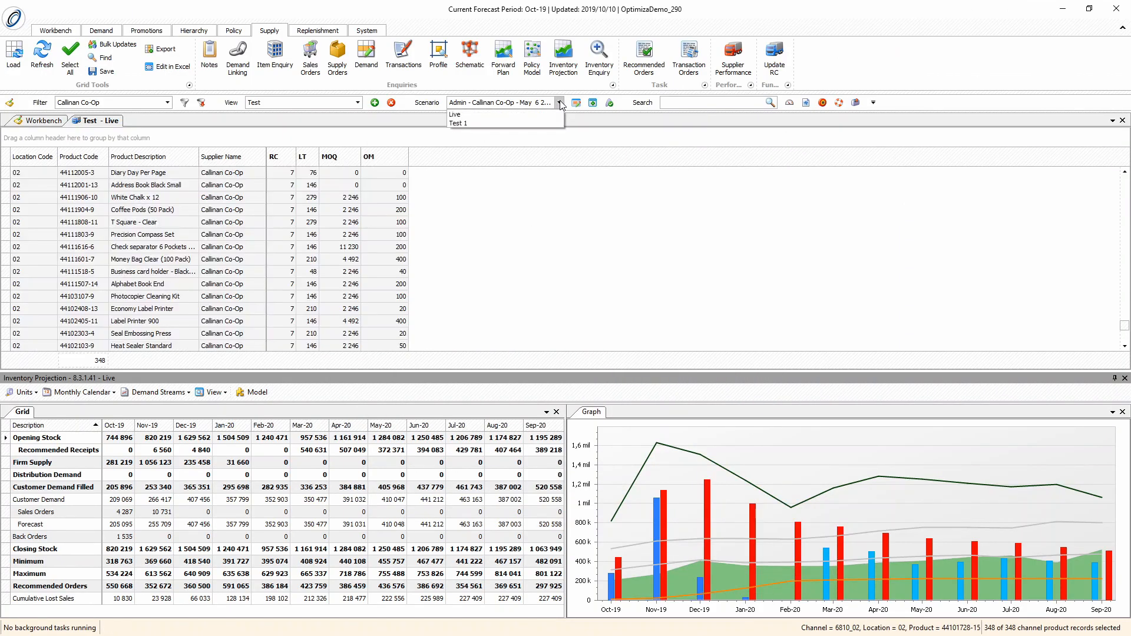
{"action": "left_click", "coordinate": [491, 123]}
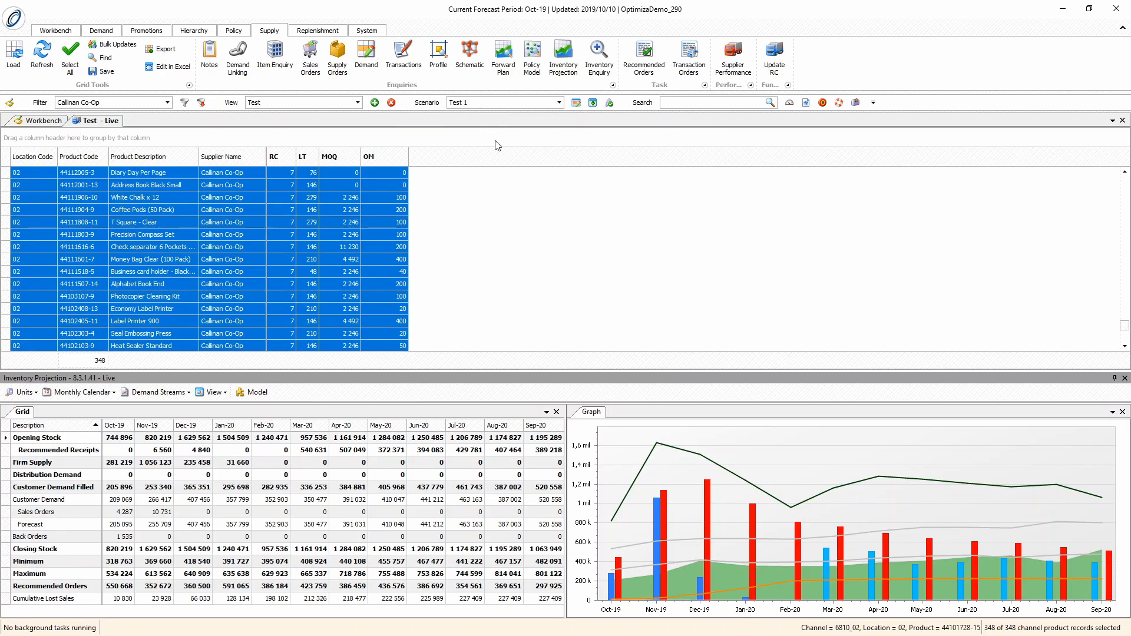
{"action": "left_click", "coordinate": [1125, 378]}
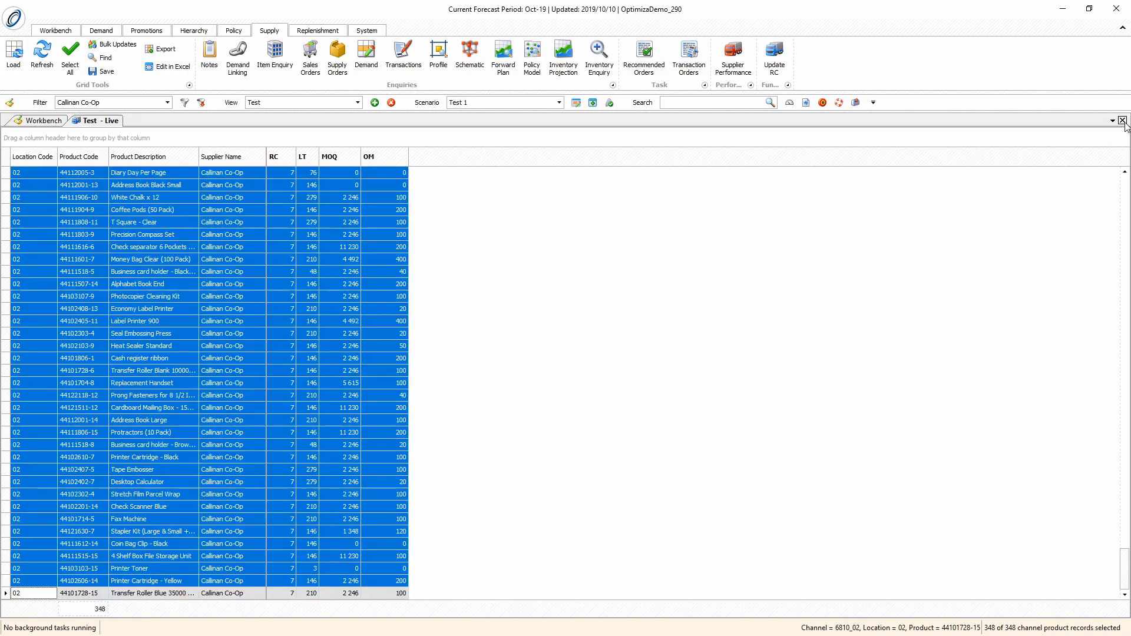
{"action": "left_click", "coordinate": [1123, 121]}
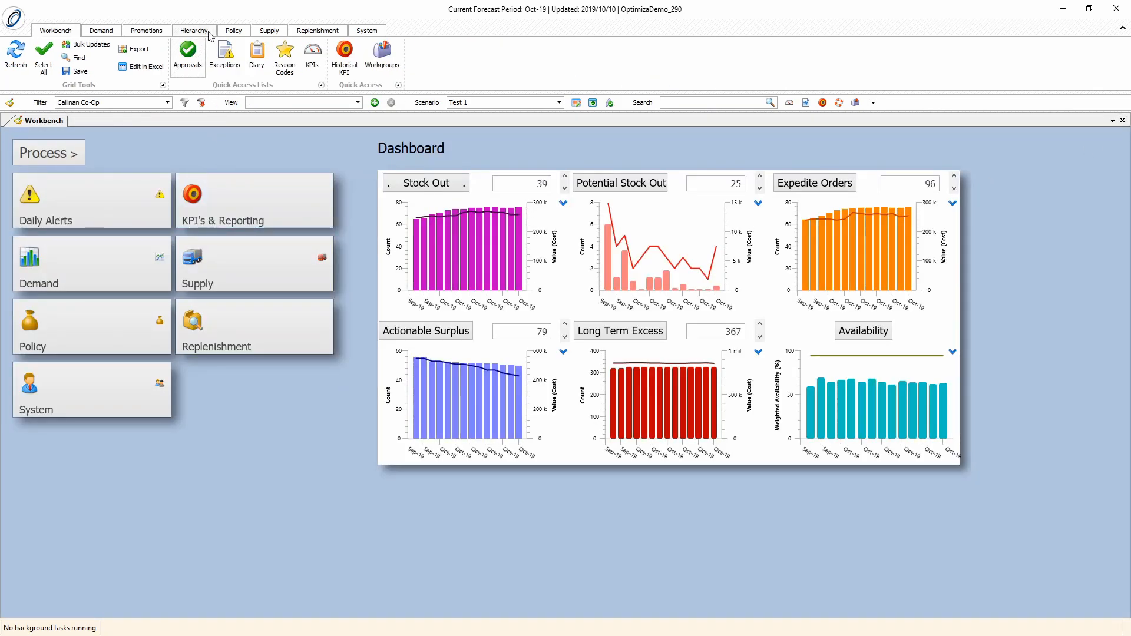
Load the supply grid for Test 1 and open the Inventory Projection for all records, with its grid and graph side by side
{"action": "left_click", "coordinate": [270, 32]}
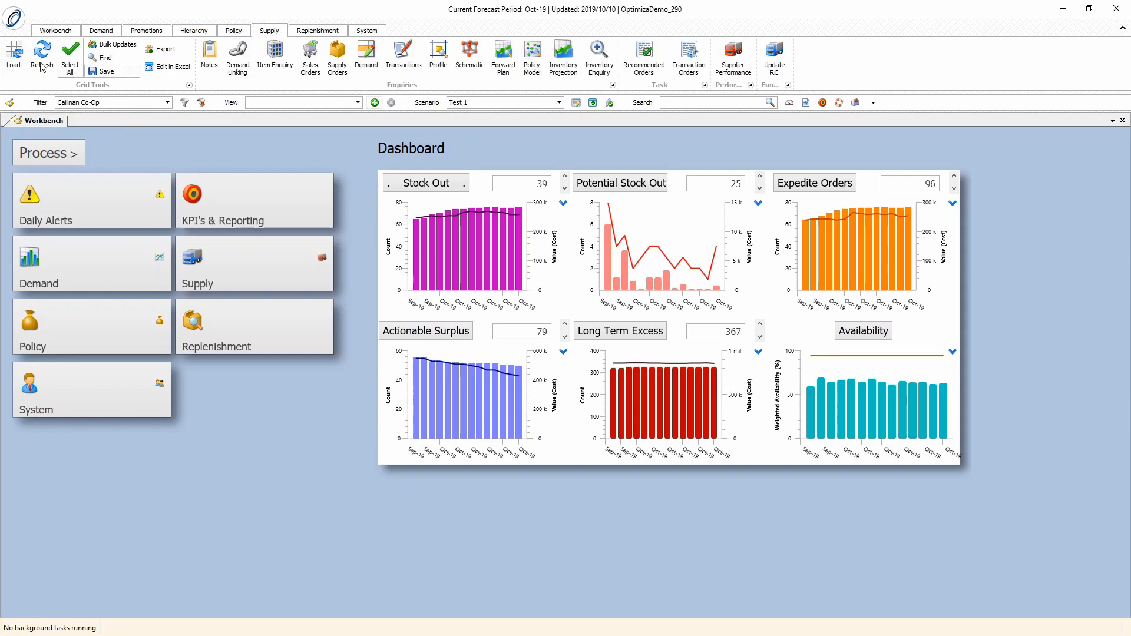
{"action": "left_click", "coordinate": [15, 56]}
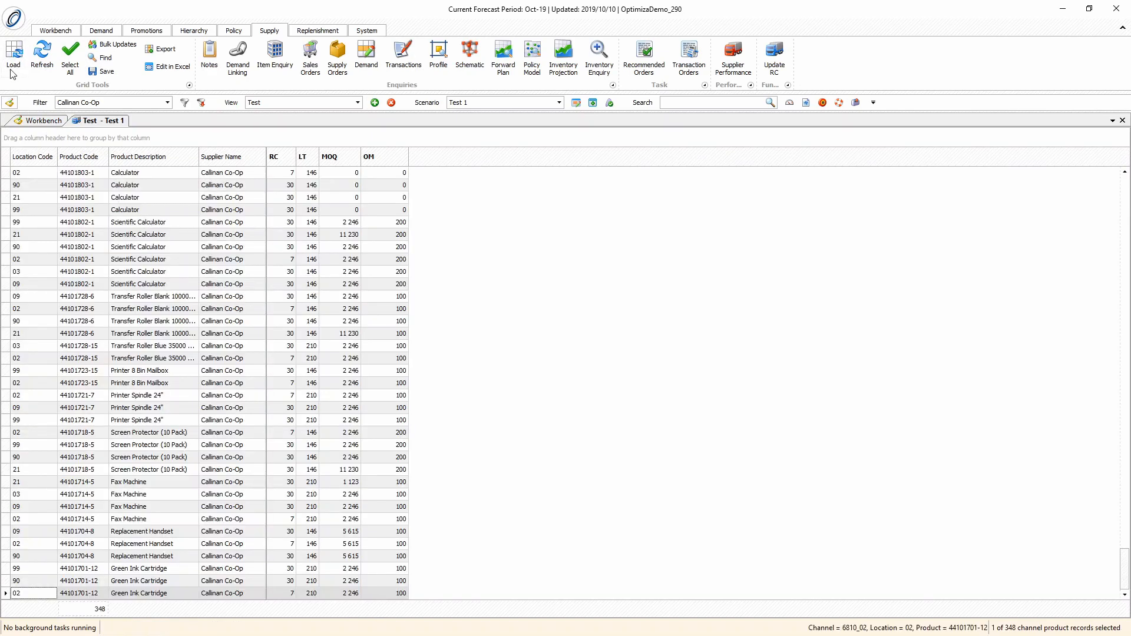
{"action": "left_click", "coordinate": [70, 57]}
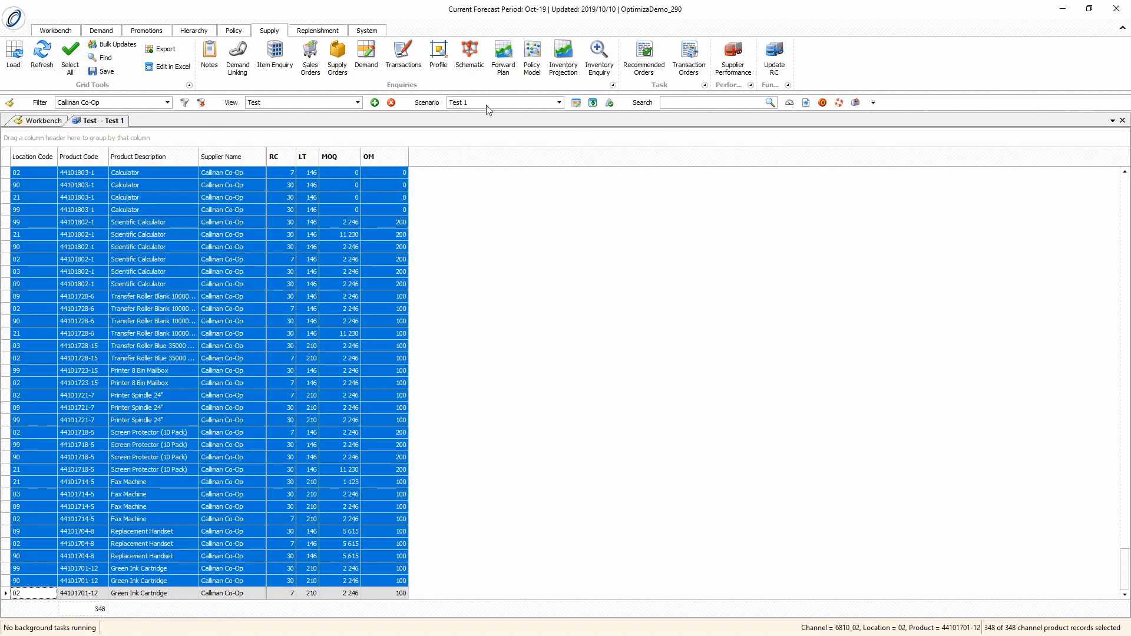
{"action": "left_click", "coordinate": [554, 59]}
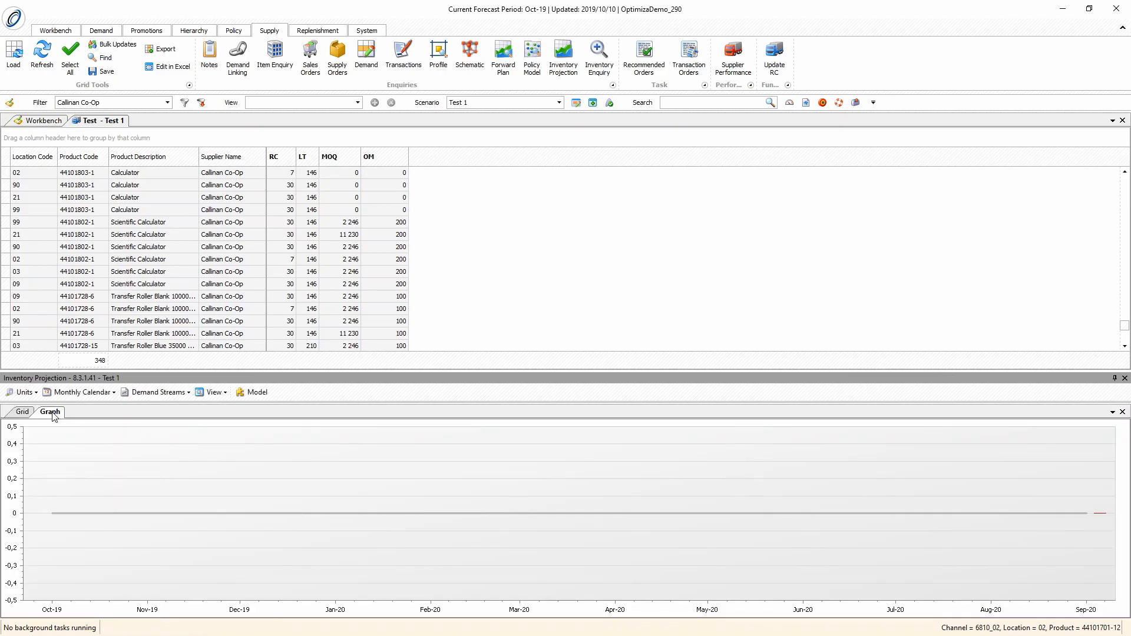
{"action": "left_click_drag", "start_coordinate": [54, 417], "coordinate": [582, 512]}
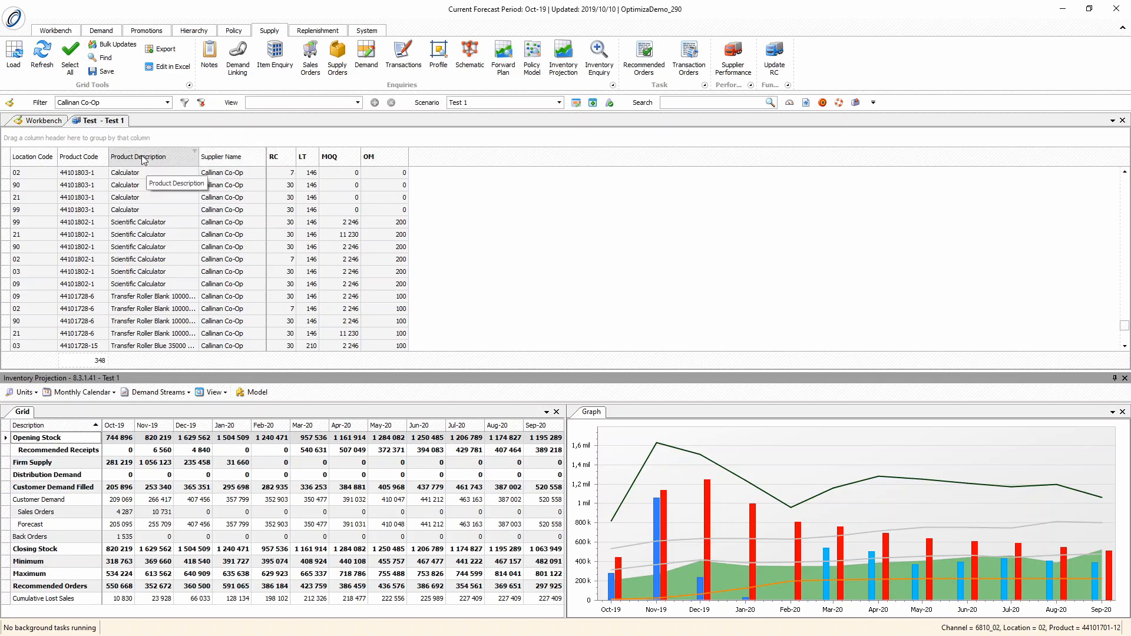
Bulk update LT on all records by 100 as a Percentage, and save the change for the Inventory Projection
{"action": "left_click", "coordinate": [65, 73]}
{"action": "left_click", "coordinate": [63, 74]}
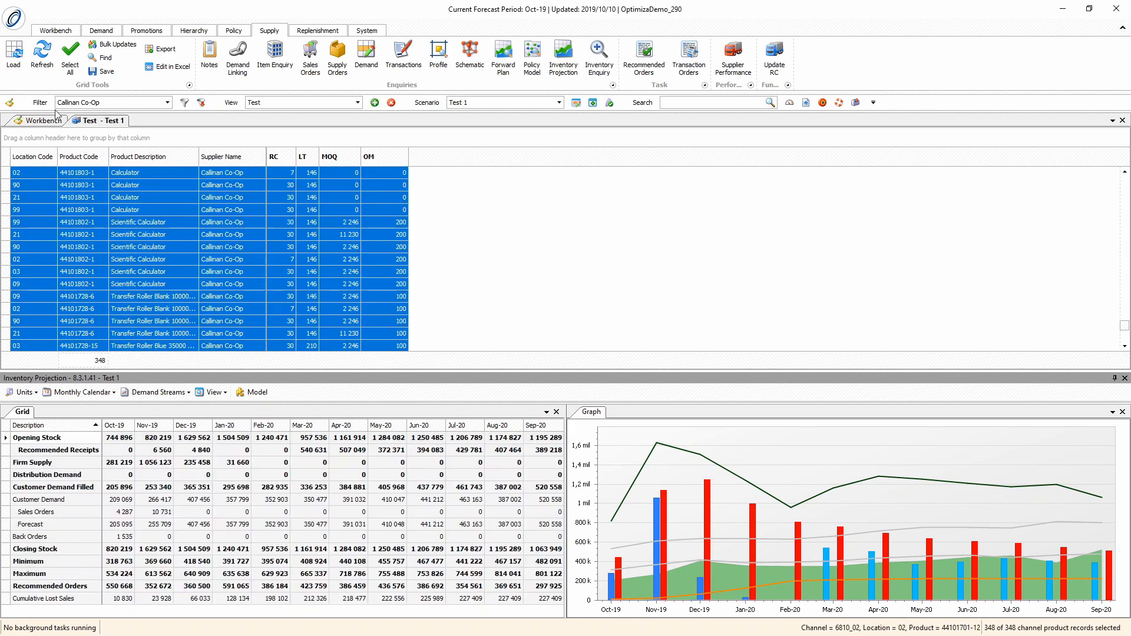
{"action": "left_click", "coordinate": [106, 45]}
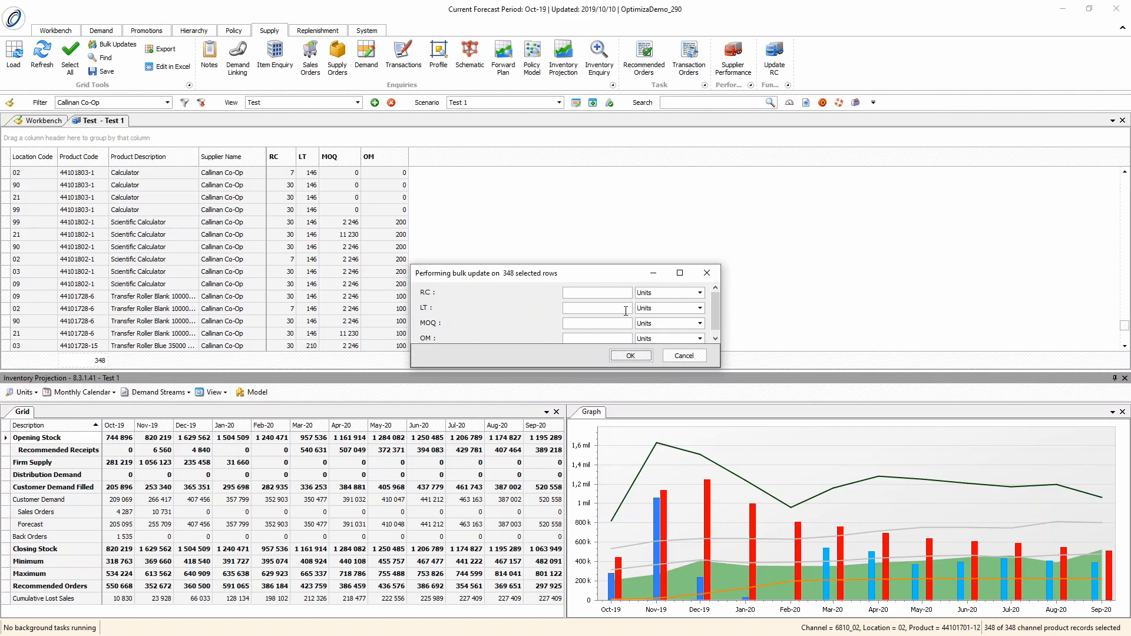
{"action": "left_click", "coordinate": [661, 312]}
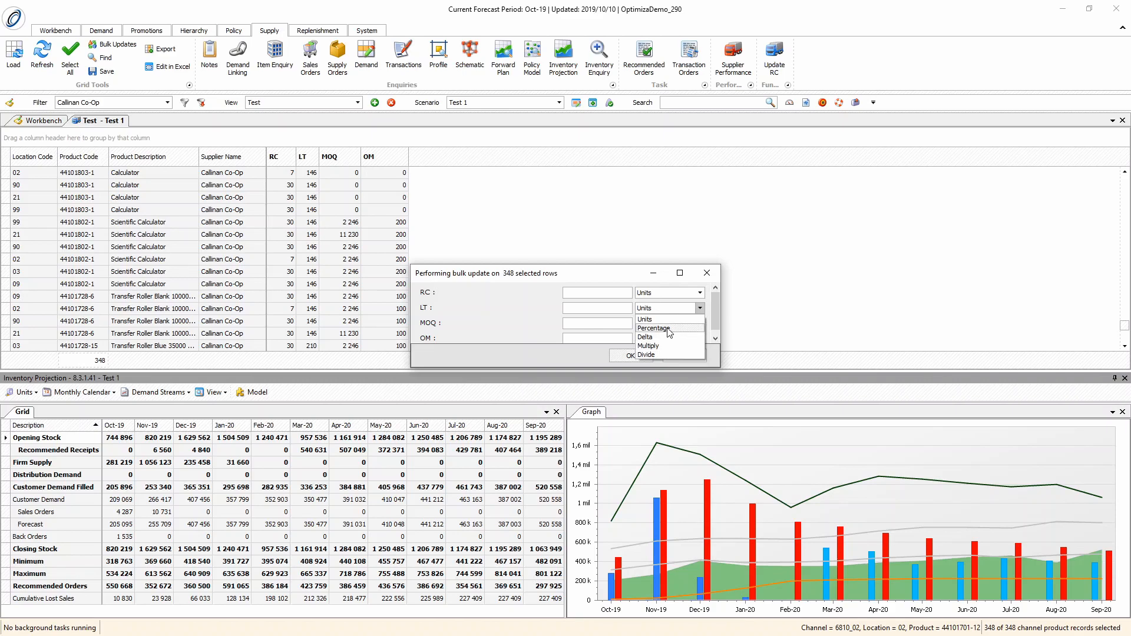
{"action": "left_click", "coordinate": [669, 333]}
{"action": "left_click", "coordinate": [625, 309]}
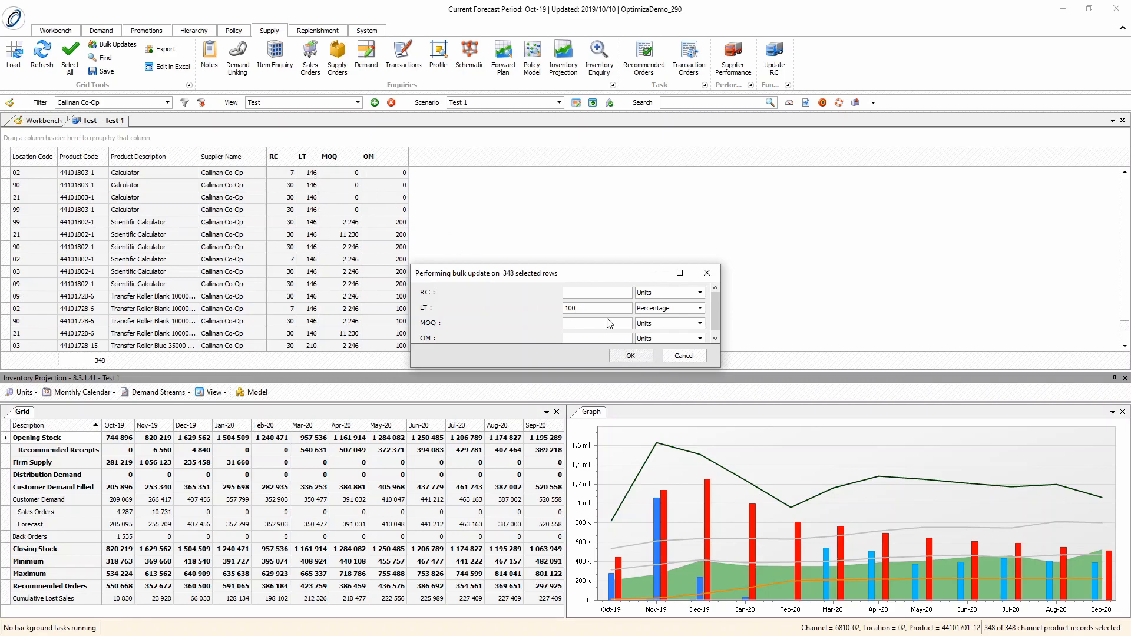
{"action": "left_click", "coordinate": [629, 357]}
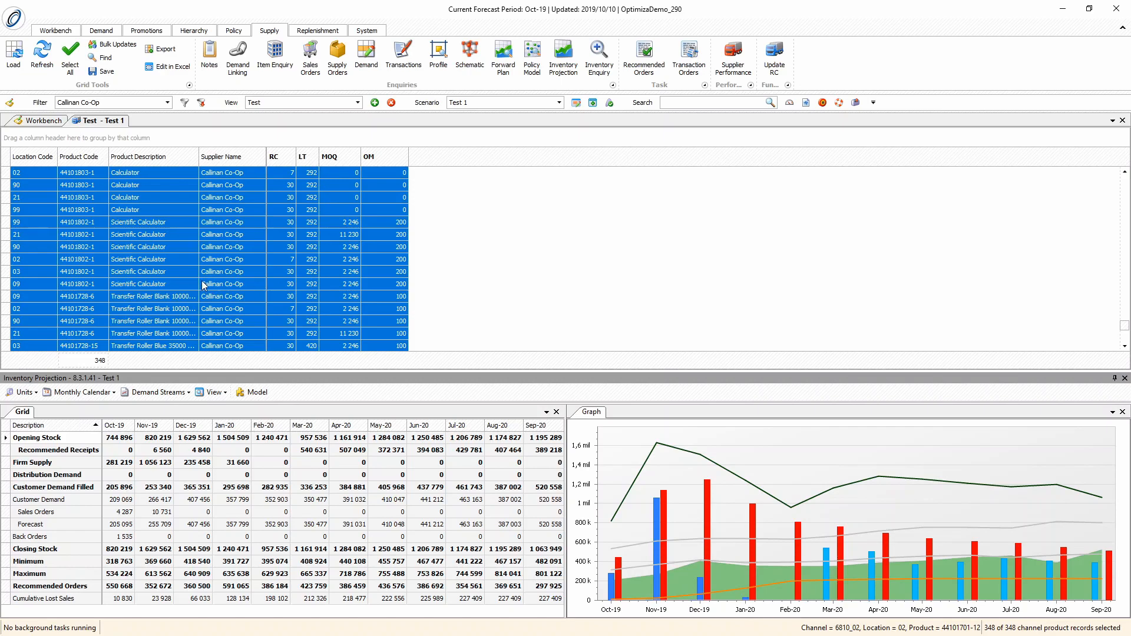
{"action": "left_click", "coordinate": [106, 73]}
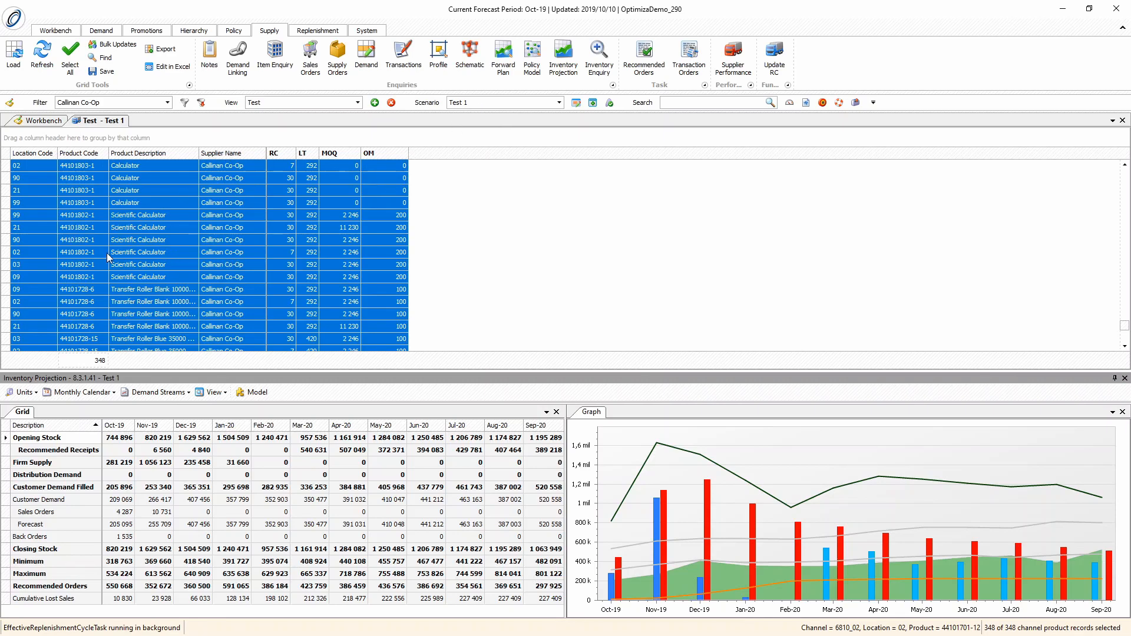
{"action": "left_click", "coordinate": [9, 377]}
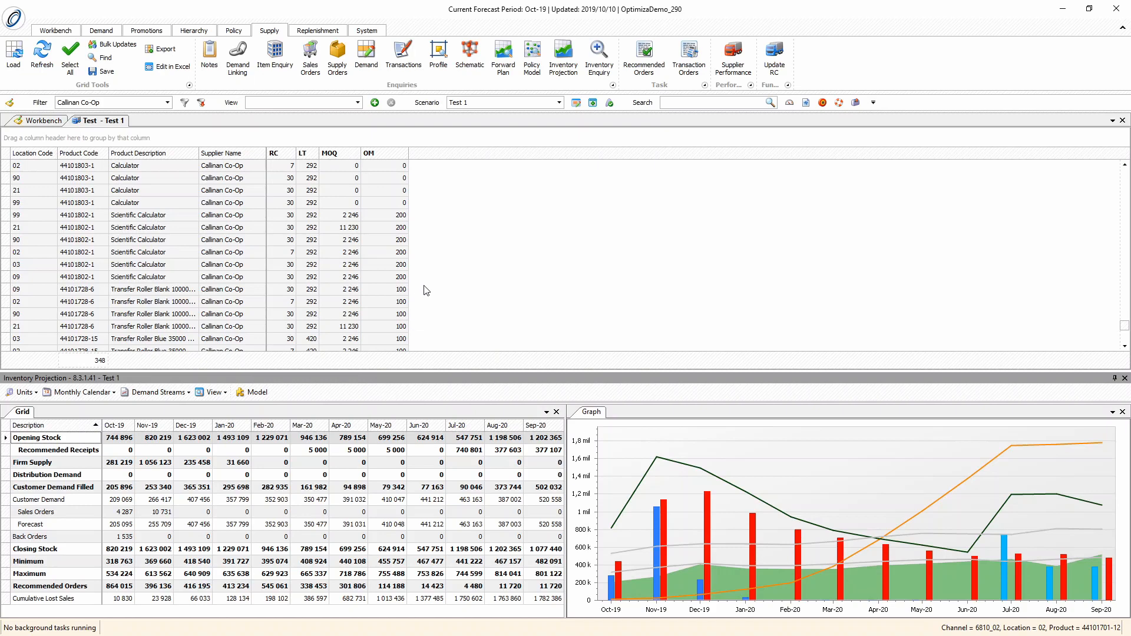
Bulk update MOQ on all records by -50 as a Percentage
{"action": "left_click", "coordinate": [115, 47]}
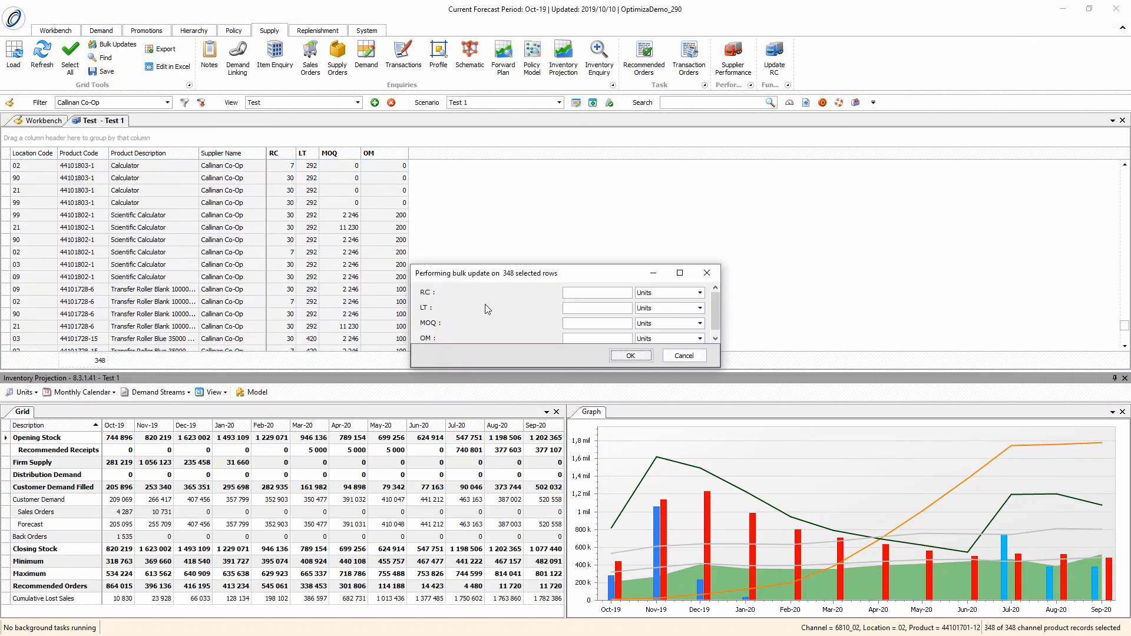
{"action": "left_click", "coordinate": [650, 323]}
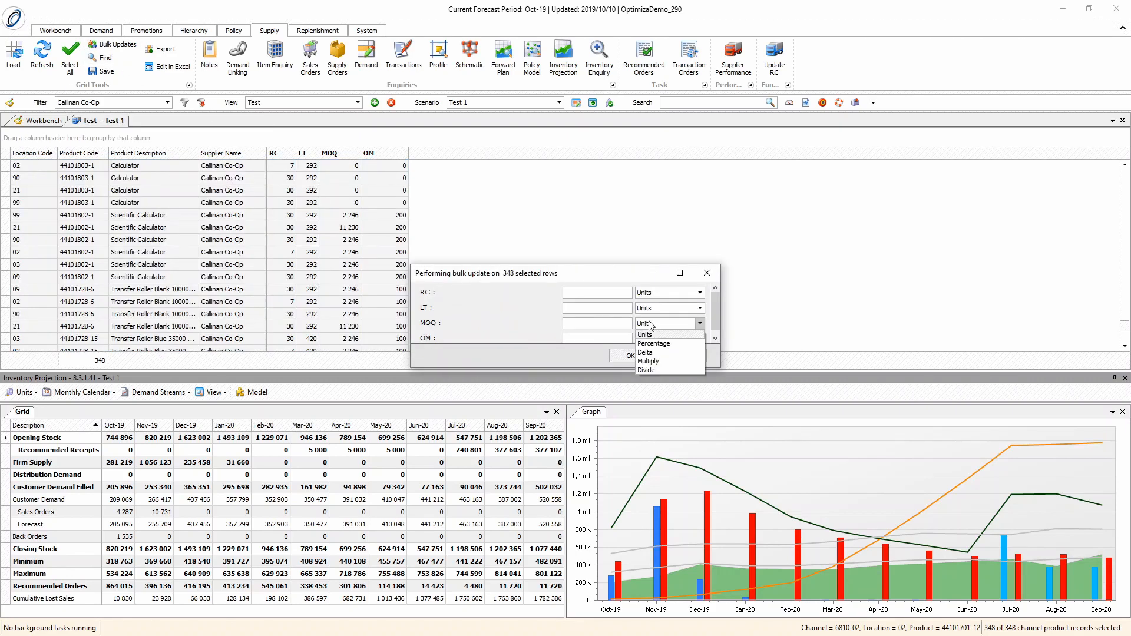
{"action": "left_click", "coordinate": [650, 326]}
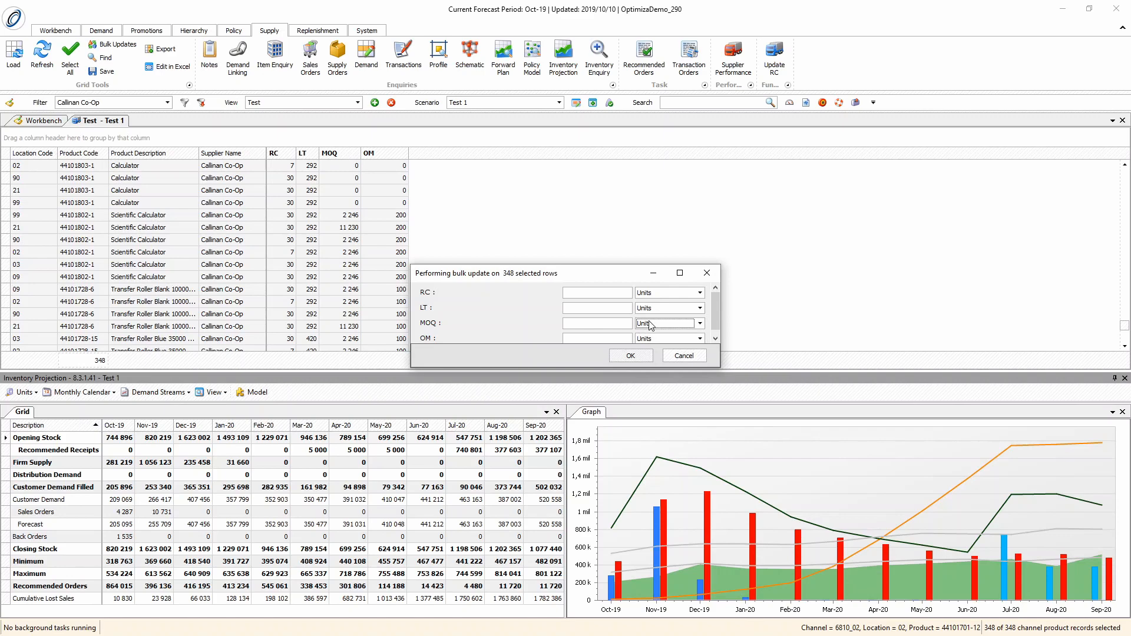
{"action": "left_click", "coordinate": [647, 328]}
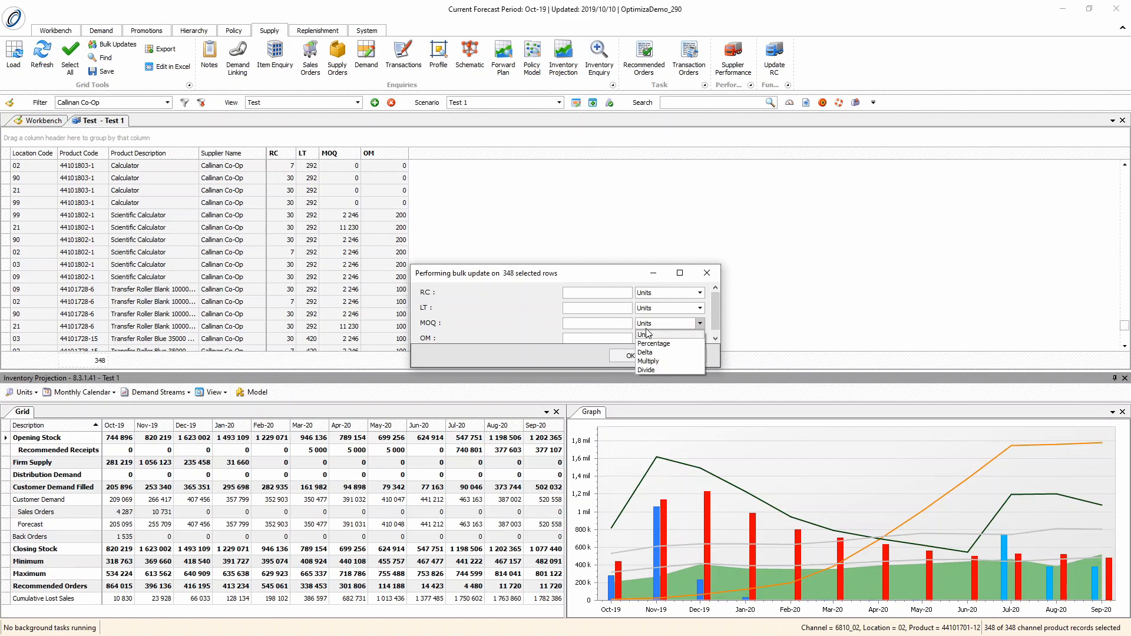
{"action": "left_click", "coordinate": [651, 347]}
{"action": "left_click", "coordinate": [617, 325]}
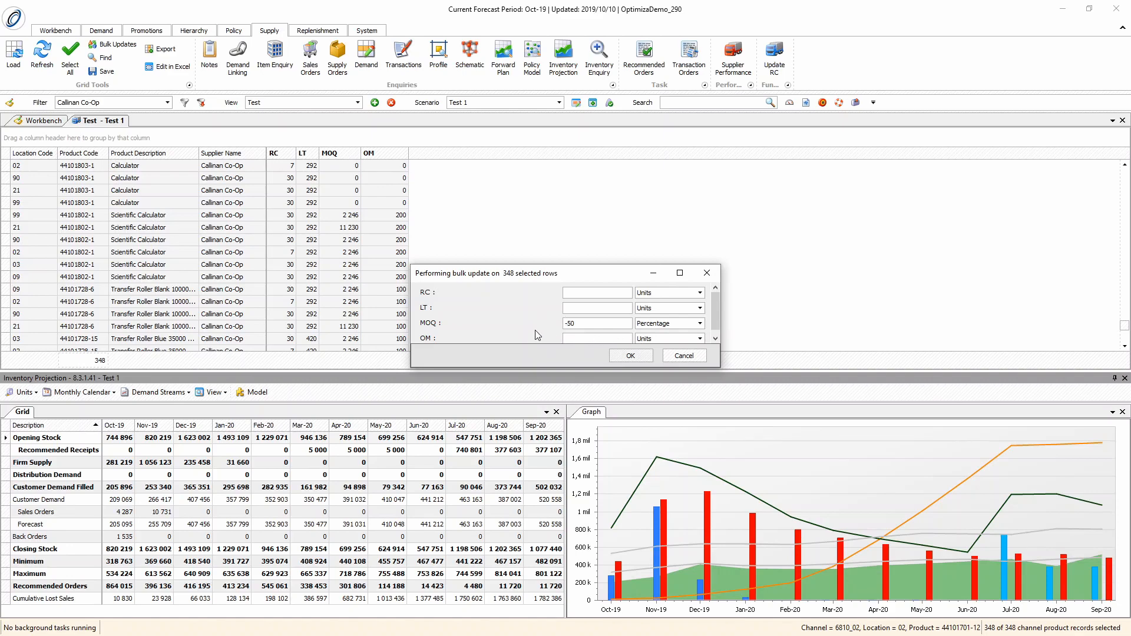
{"action": "left_click", "coordinate": [630, 358]}
{"action": "left_click", "coordinate": [647, 359]}
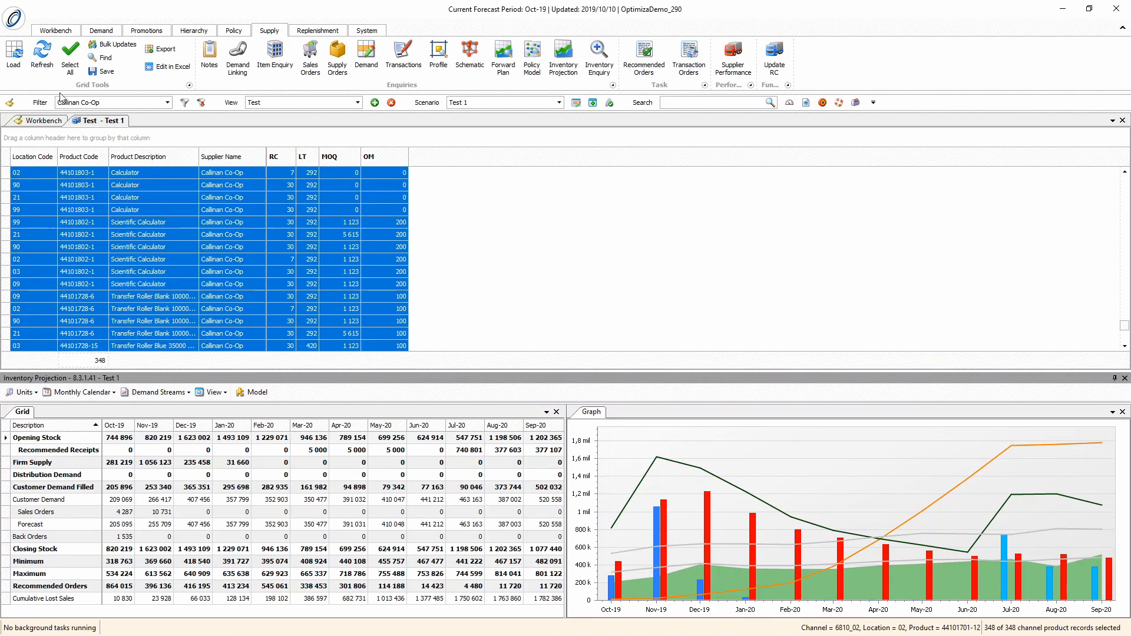
Save the MOQ change and refresh the Inventory Projection to examine the July 2020 figures in the graph
{"action": "left_click", "coordinate": [104, 73]}
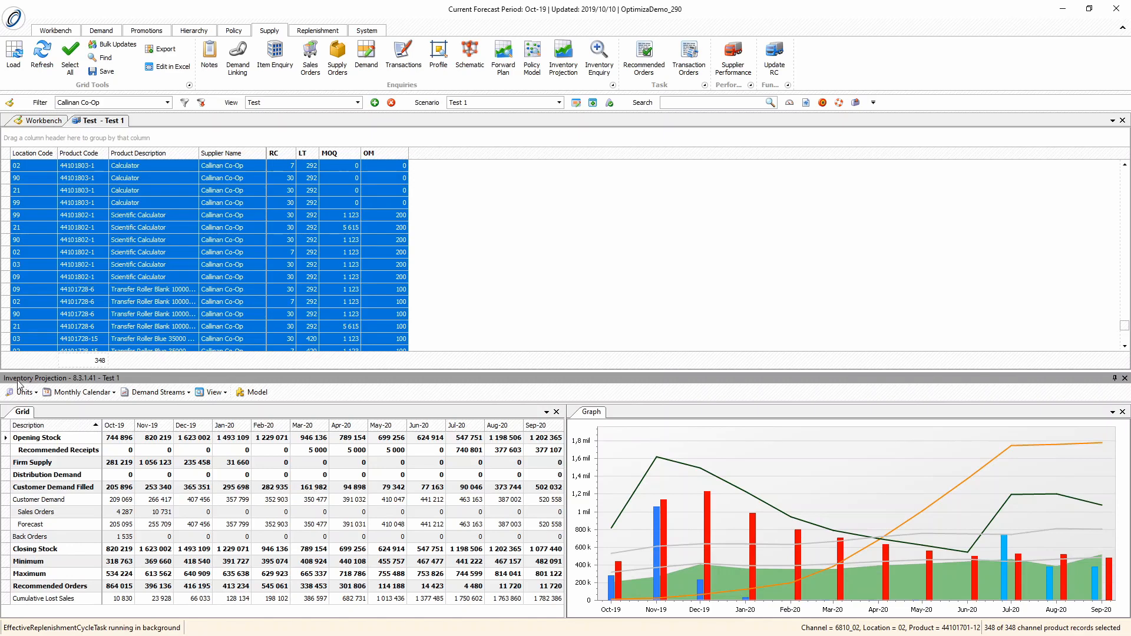
{"action": "left_click", "coordinate": [51, 64]}
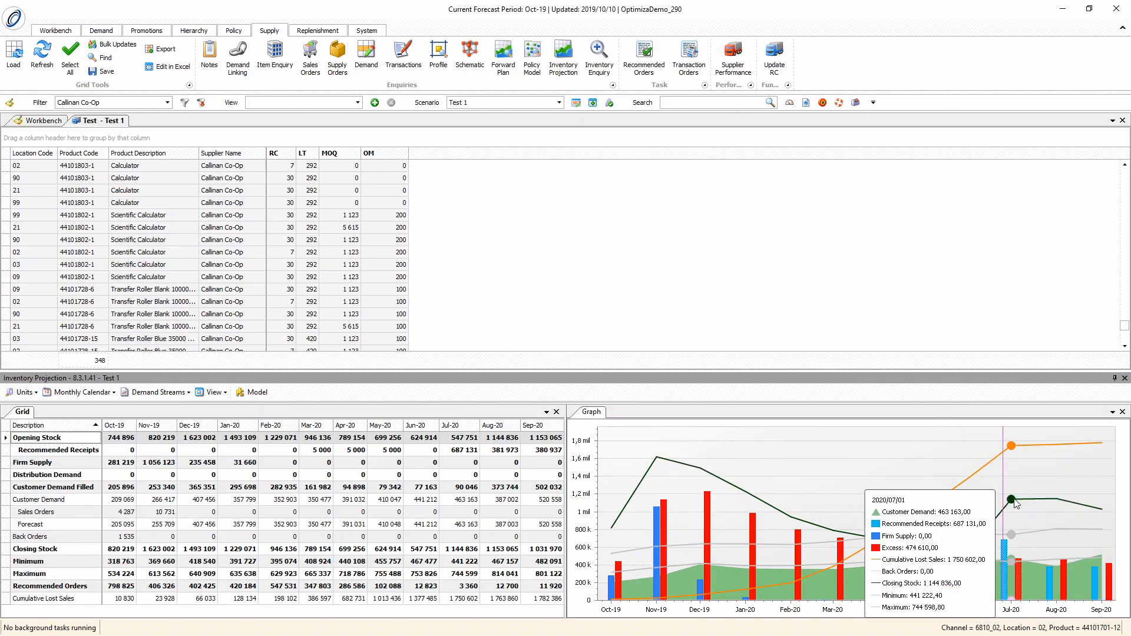
{"action": "mouse_move", "coordinate": [1017, 504]}
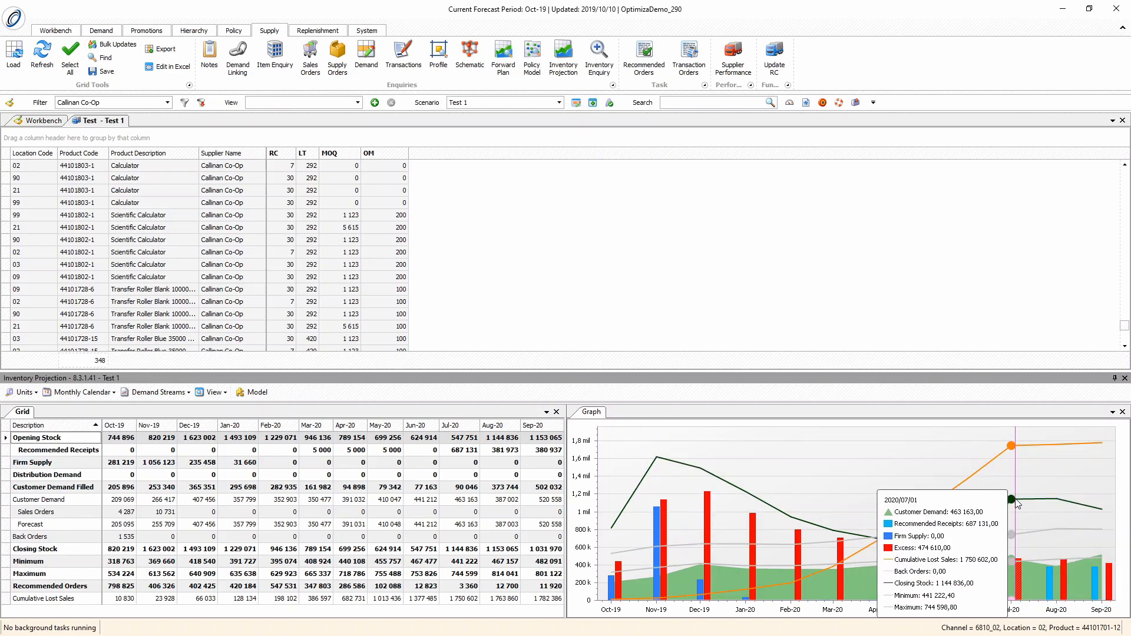